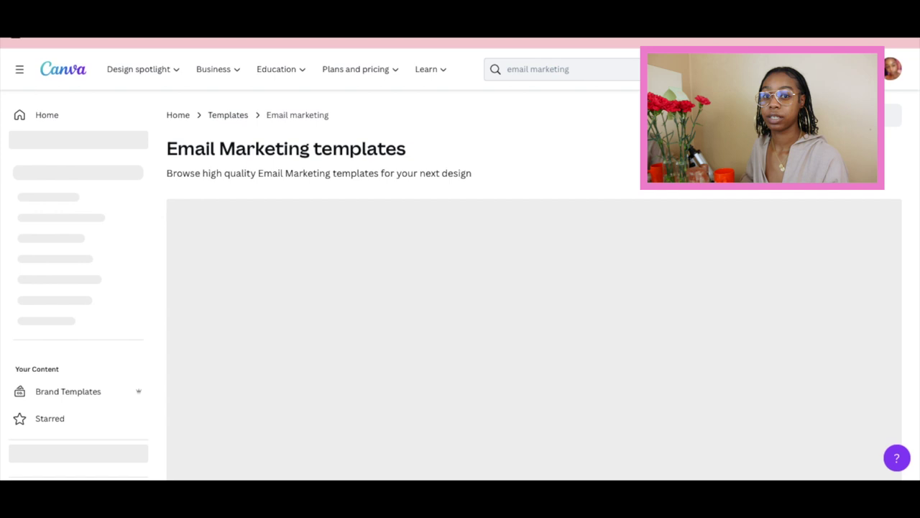
Scroll the template results and open the Sage Minimalist Skincare newsletter preview.
{"action": "scroll", "coordinate": [627, 255], "scroll_direction": "down", "scroll_amount": 3}
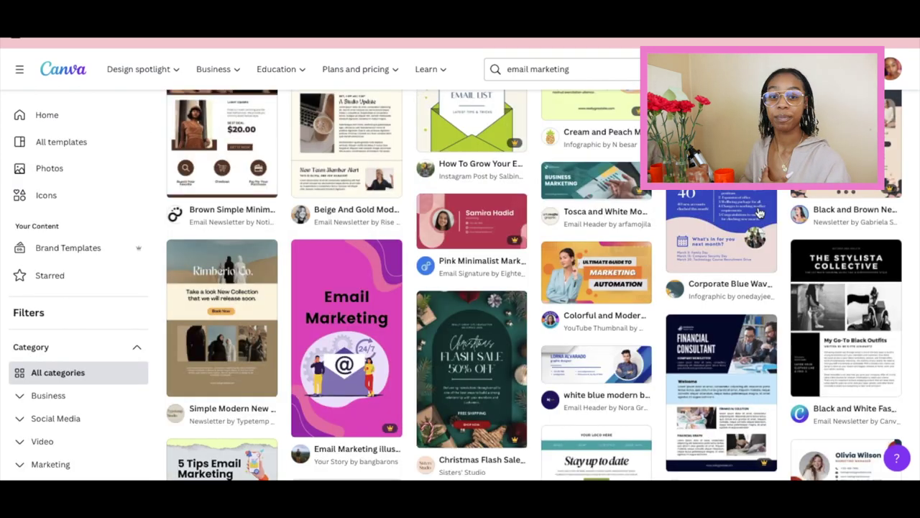
{"action": "scroll", "coordinate": [719, 230], "scroll_direction": "down", "scroll_amount": 1}
{"action": "scroll", "coordinate": [759, 213], "scroll_direction": "down", "scroll_amount": 10}
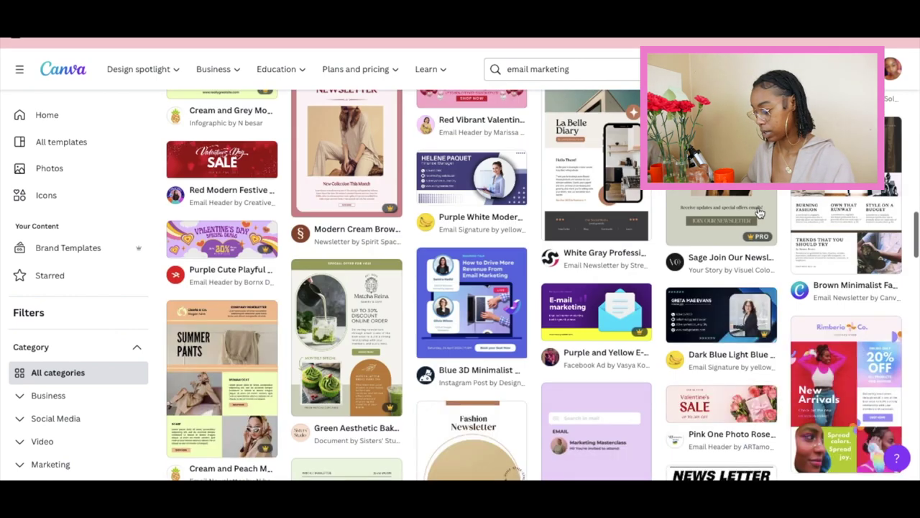
{"action": "scroll", "coordinate": [555, 157], "scroll_direction": "down", "scroll_amount": 6}
{"action": "scroll", "coordinate": [556, 156], "scroll_direction": "up", "scroll_amount": 2}
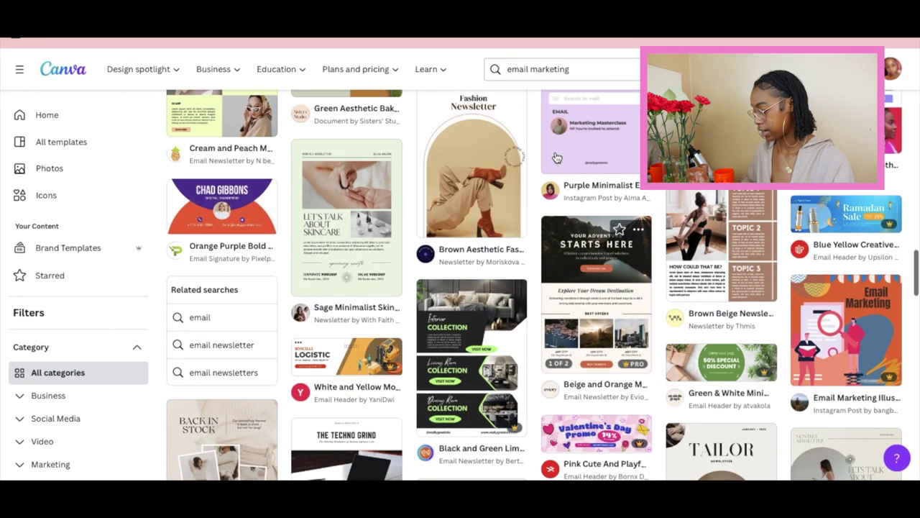
{"action": "left_click", "coordinate": [342, 225]}
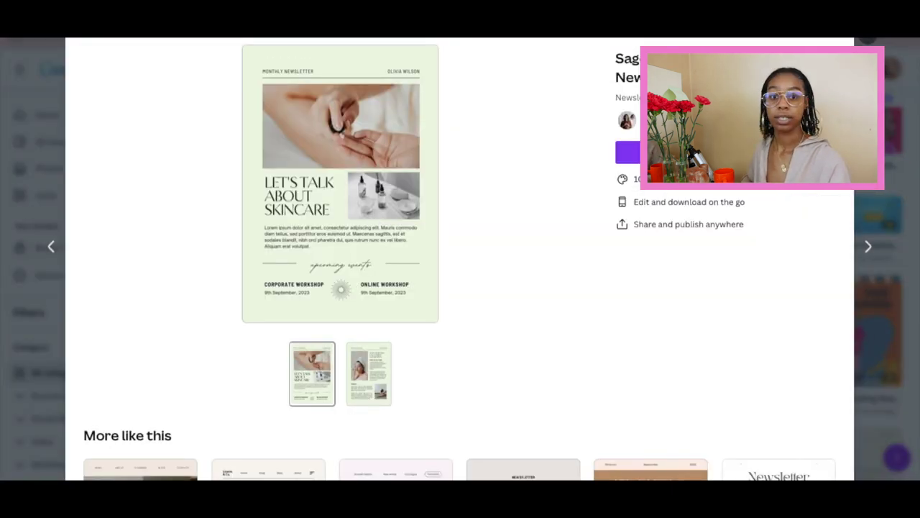
Customize the Sage Minimalist Skincare template as a new two-page design and zoom to 86%.
{"action": "left_click", "coordinate": [627, 152]}
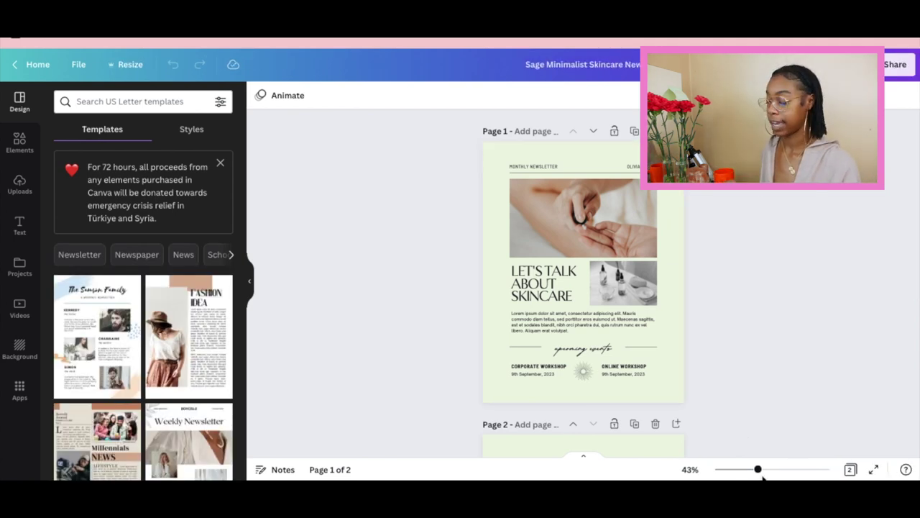
{"action": "left_click_drag", "start_coordinate": [759, 471], "coordinate": [778, 471]}
{"action": "scroll", "coordinate": [764, 347], "scroll_direction": "up", "scroll_amount": 2}
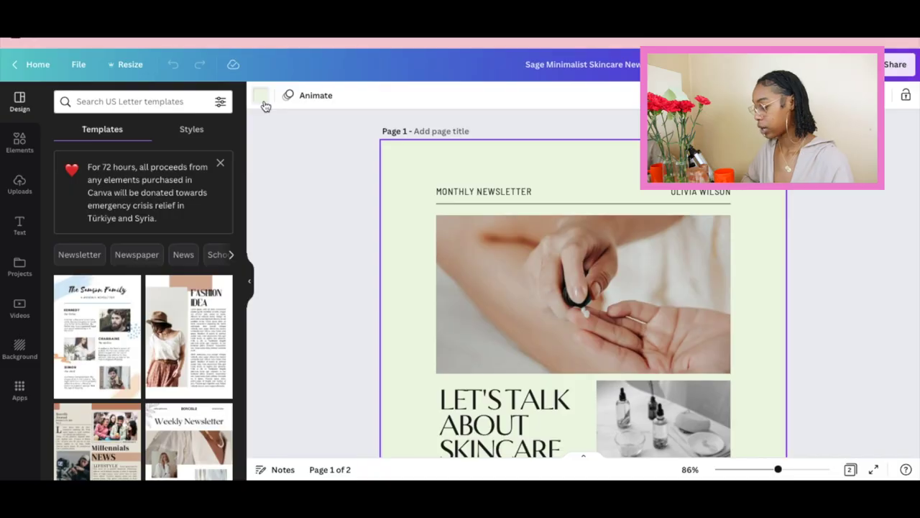
Set page 1's background to light pink from the colour palette.
{"action": "left_click", "coordinate": [261, 97]}
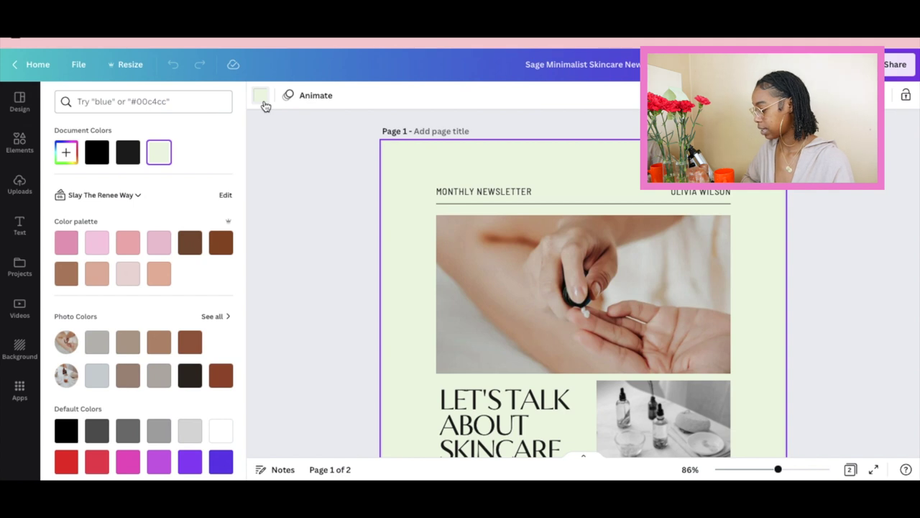
{"action": "scroll", "coordinate": [169, 262], "scroll_direction": "down", "scroll_amount": 2}
{"action": "scroll", "coordinate": [169, 262], "scroll_direction": "up", "scroll_amount": 2}
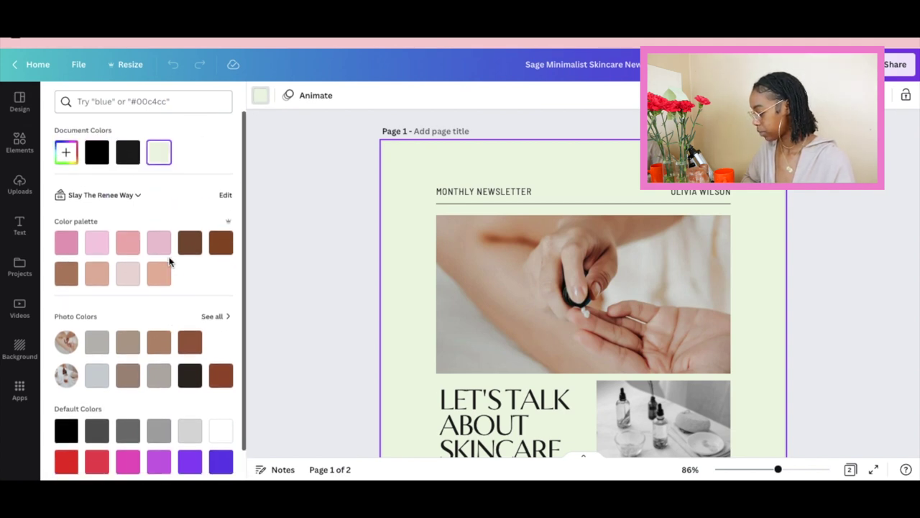
{"action": "left_click", "coordinate": [159, 243]}
{"action": "scroll", "coordinate": [424, 238], "scroll_direction": "down", "scroll_amount": 2}
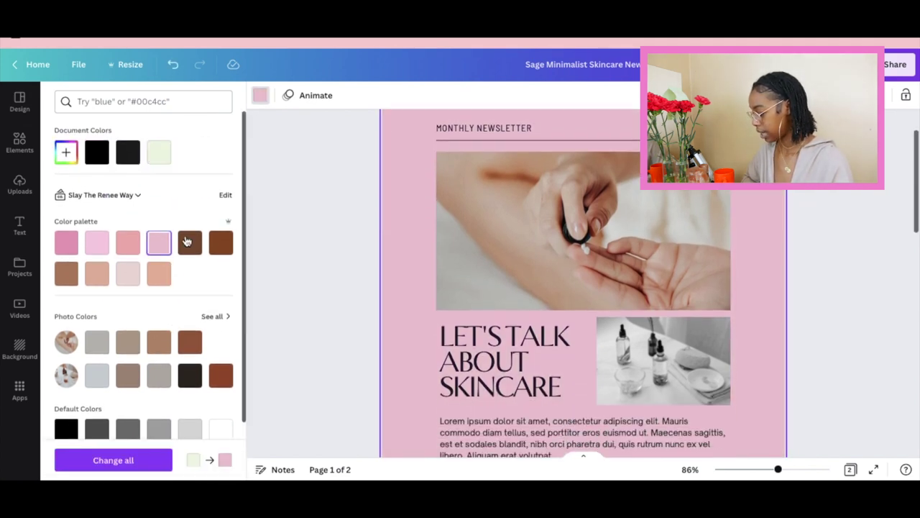
{"action": "left_click", "coordinate": [103, 248]}
Select the top hands photo on page 1 and briefly enter and leave reframing.
{"action": "left_click", "coordinate": [635, 235]}
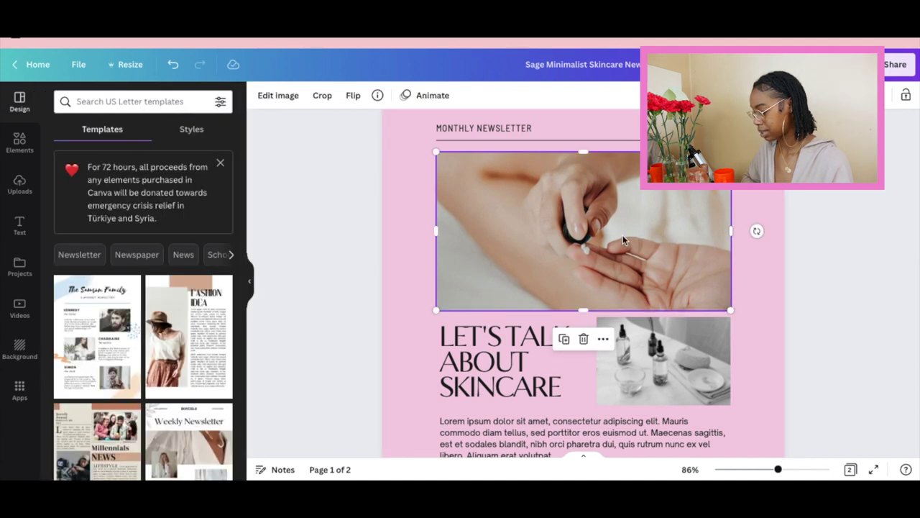
{"action": "double_click", "coordinate": [568, 243]}
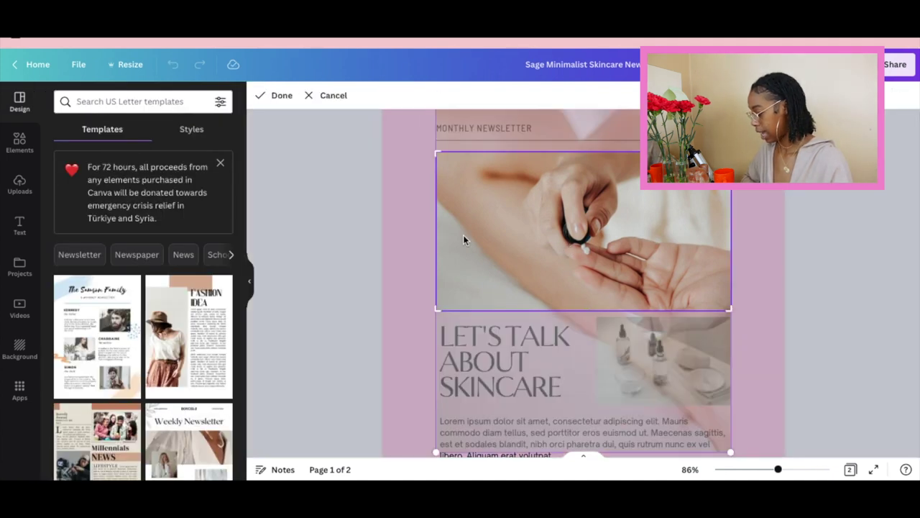
{"action": "left_click", "coordinate": [305, 219]}
{"action": "left_click", "coordinate": [9, 146]}
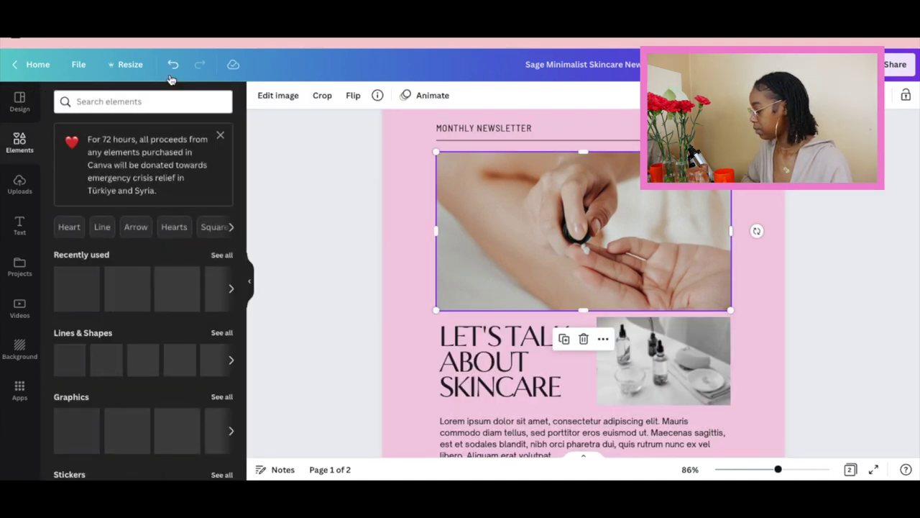
Search Elements for 'skincare' photos and drop the pink candle photo into the top frame.
{"action": "left_click", "coordinate": [110, 101]}
{"action": "type", "text": "skinca"}
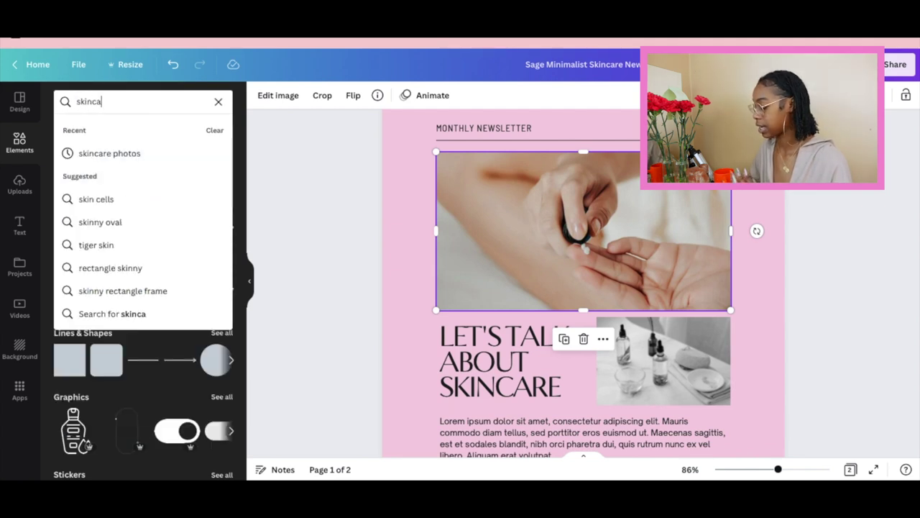
{"action": "type", "text": "re"}
{"action": "left_click", "coordinate": [98, 154]}
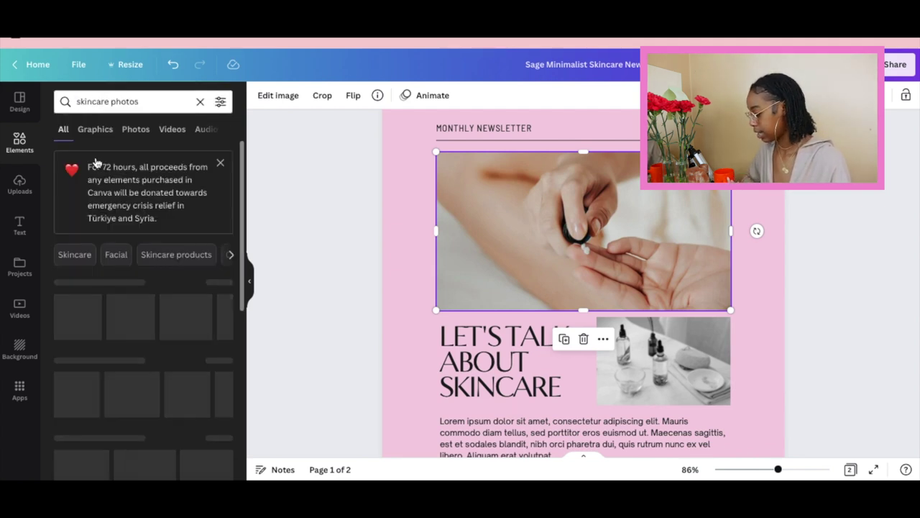
{"action": "left_click", "coordinate": [223, 361]}
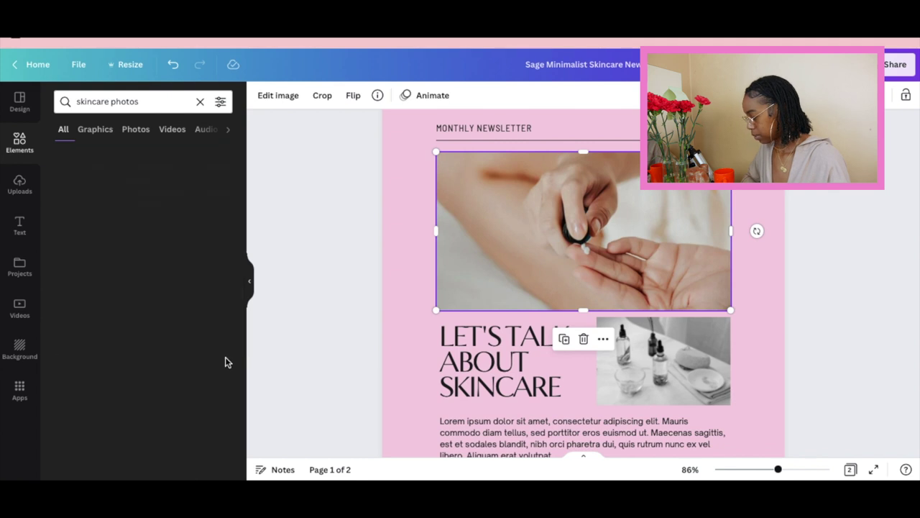
{"action": "scroll", "coordinate": [165, 346], "scroll_direction": "down", "scroll_amount": 5}
{"action": "scroll", "coordinate": [165, 346], "scroll_direction": "down", "scroll_amount": 2}
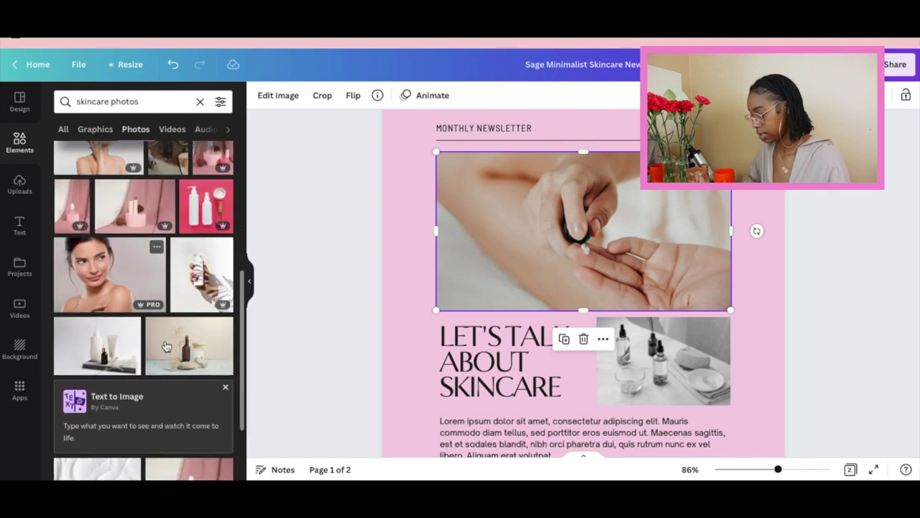
{"action": "left_click_drag", "start_coordinate": [336, 225], "coordinate": [611, 222]}
Select the black-and-white bottles photo further down page 1.
{"action": "left_click", "coordinate": [819, 283]}
{"action": "scroll", "coordinate": [650, 250], "scroll_direction": "down", "scroll_amount": 1}
{"action": "scroll", "coordinate": [654, 255], "scroll_direction": "down", "scroll_amount": 2}
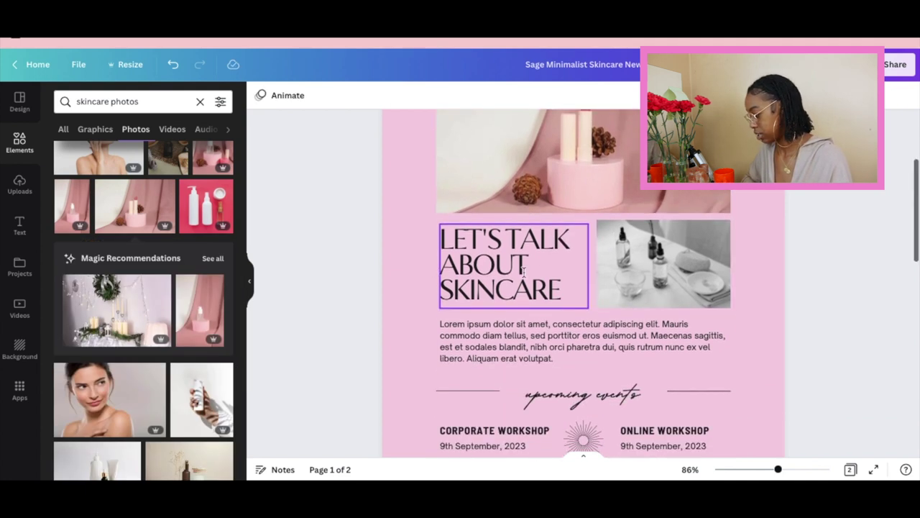
{"action": "left_click", "coordinate": [660, 264]}
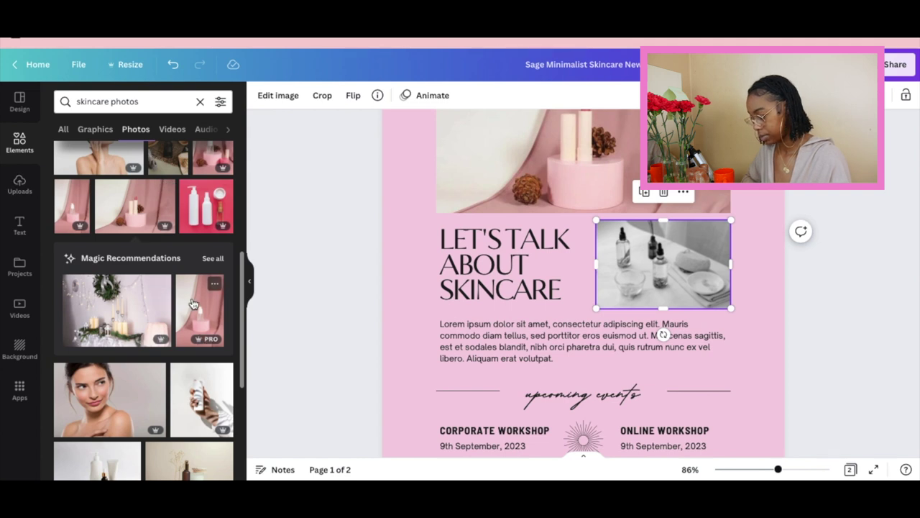
Replace the bottles photo with the pink bottle image and shift it upward in its frame.
{"action": "left_click_drag", "start_coordinate": [239, 299], "coordinate": [654, 249]}
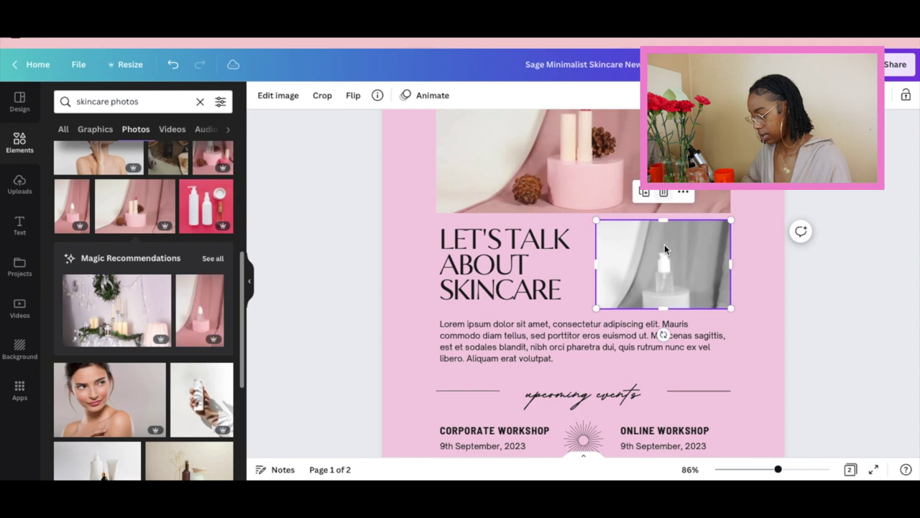
{"action": "double_click", "coordinate": [654, 252]}
{"action": "left_click_drag", "start_coordinate": [654, 238], "coordinate": [655, 214]}
{"action": "key", "text": "Return"}
Raise the bottle photo's saturation from -100 to 7 in the image adjustments.
{"action": "left_click", "coordinate": [668, 248]}
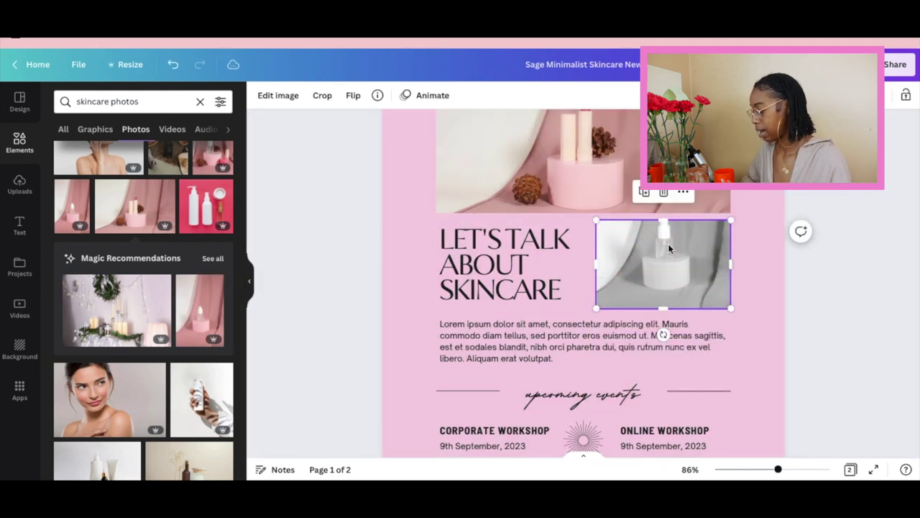
{"action": "left_click", "coordinate": [278, 95]}
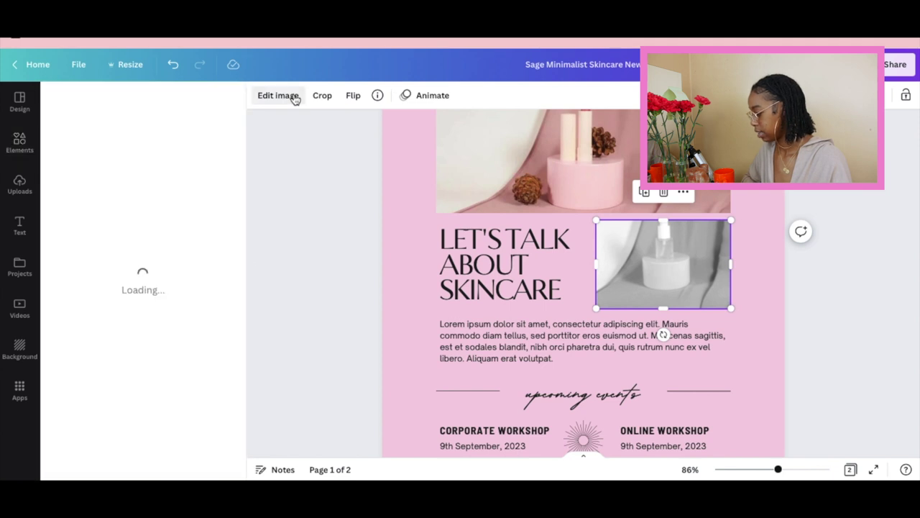
{"action": "scroll", "coordinate": [136, 319], "scroll_direction": "down", "scroll_amount": 3}
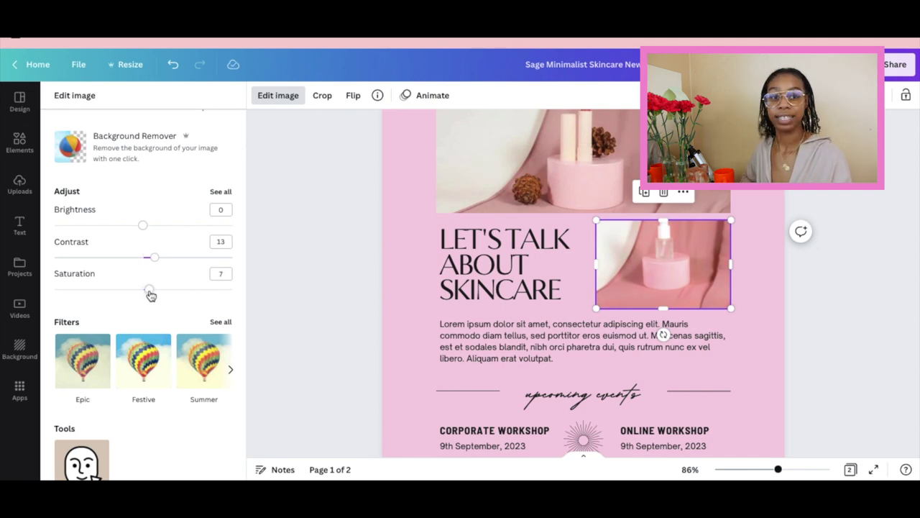
{"action": "left_click", "coordinate": [288, 251]}
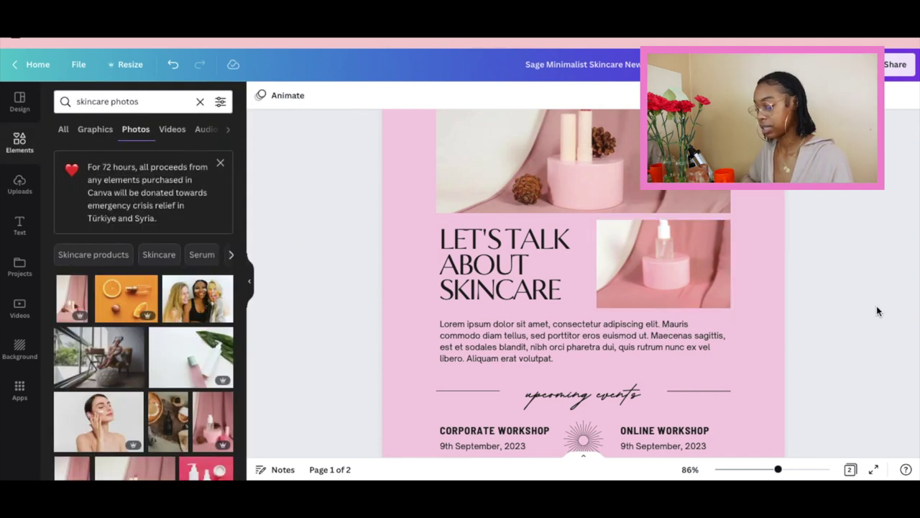
{"action": "scroll", "coordinate": [496, 263], "scroll_direction": "down", "scroll_amount": 3}
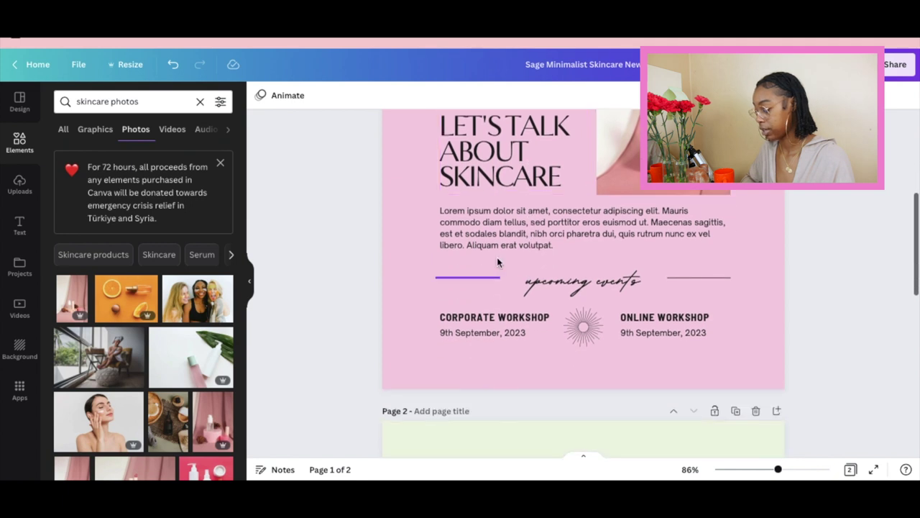
{"action": "scroll", "coordinate": [531, 323], "scroll_direction": "up", "scroll_amount": 7}
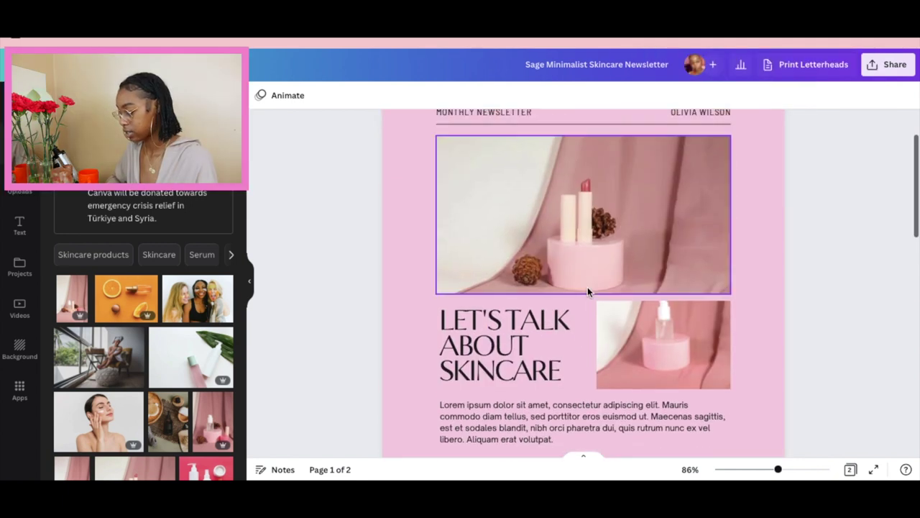
Rename the OLIVIA WILSON header to ROSEBEAUTECOSMETICS and widen it onto one line.
{"action": "double_click", "coordinate": [698, 190]}
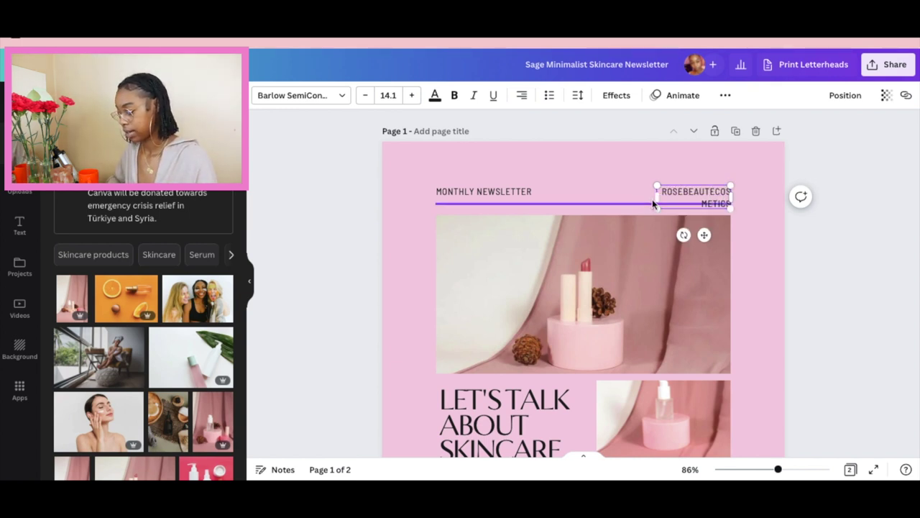
{"action": "left_click_drag", "start_coordinate": [650, 199], "coordinate": [629, 193]}
{"action": "left_click", "coordinate": [641, 210]}
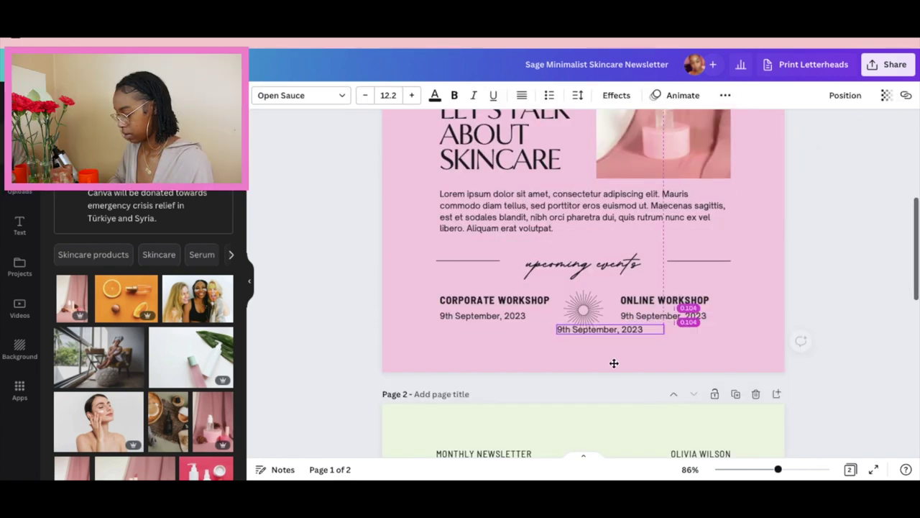
Add 'rosebeautecosmetics.com' in a text box below the workshop dates.
{"action": "left_click_drag", "start_coordinate": [612, 364], "coordinate": [594, 386]}
{"action": "double_click", "coordinate": [584, 353]}
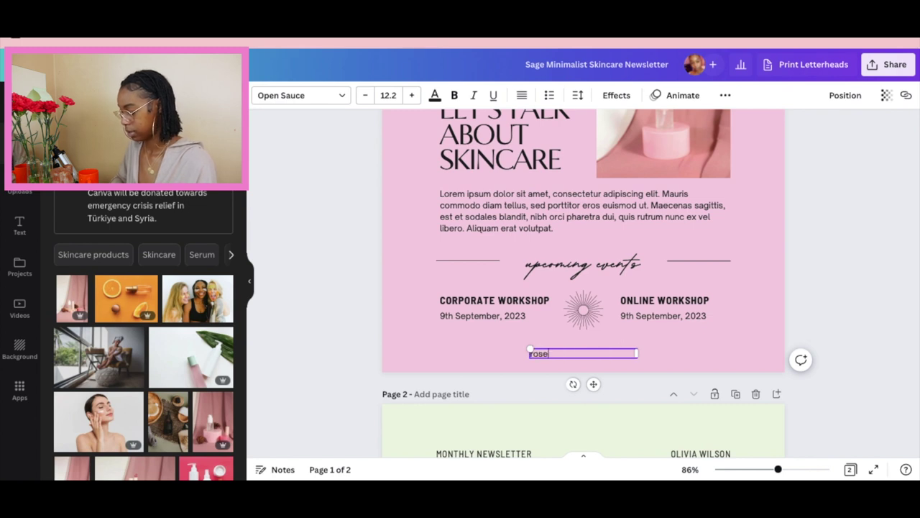
{"action": "type", "text": "rosebeautecosmetics.com"}
{"action": "scroll", "coordinate": [703, 294], "scroll_direction": "down", "scroll_amount": 3}
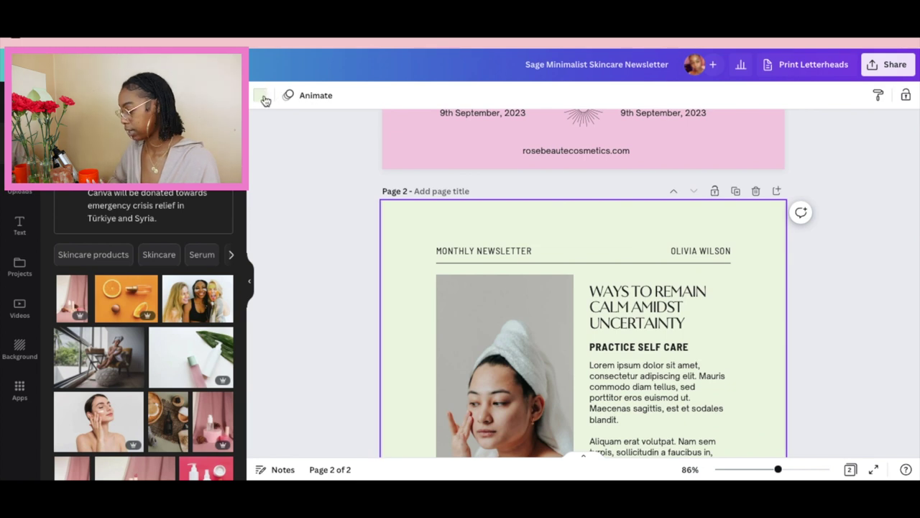
Make page 2's background pink and set its OLIVIA WILSON name in Arimo.
{"action": "left_click", "coordinate": [261, 96]}
{"action": "left_click", "coordinate": [221, 292]}
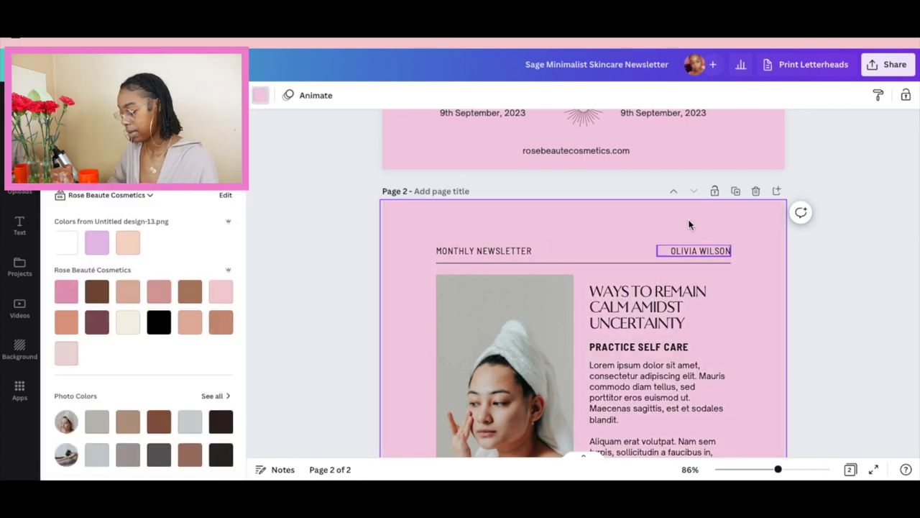
{"action": "left_click", "coordinate": [694, 253]}
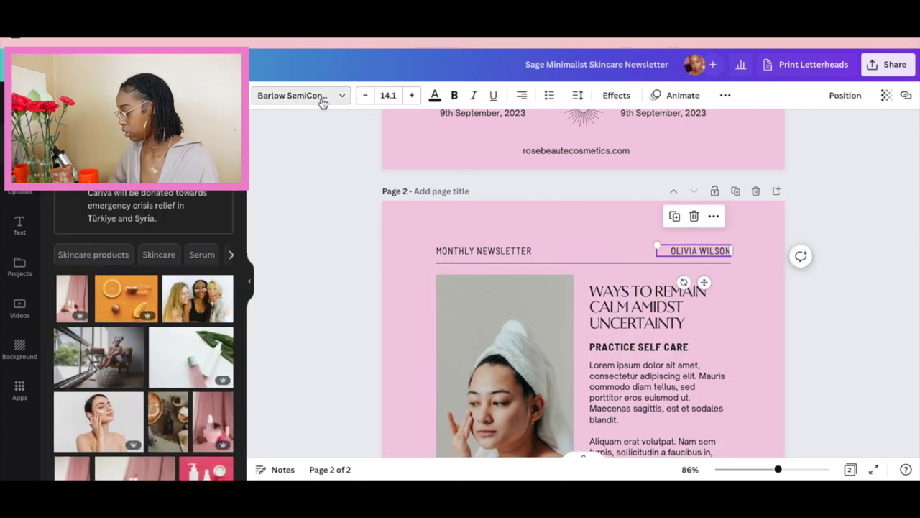
{"action": "left_click", "coordinate": [322, 102]}
{"action": "left_click", "coordinate": [107, 272]}
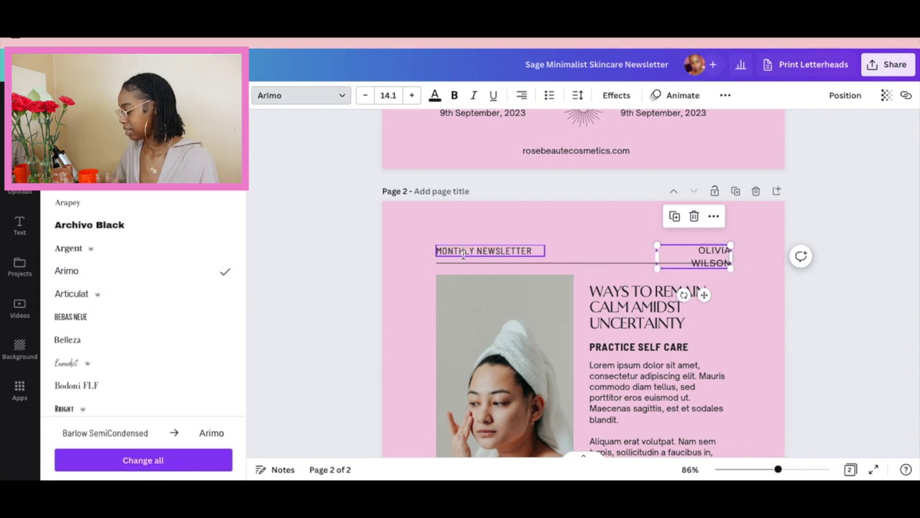
Set MONTHLY NEWSLETTER in Arimo, widen it onto one line, and resize the OLIVIA WILSON box.
{"action": "left_click", "coordinate": [462, 252]}
{"action": "right_click", "coordinate": [91, 274]}
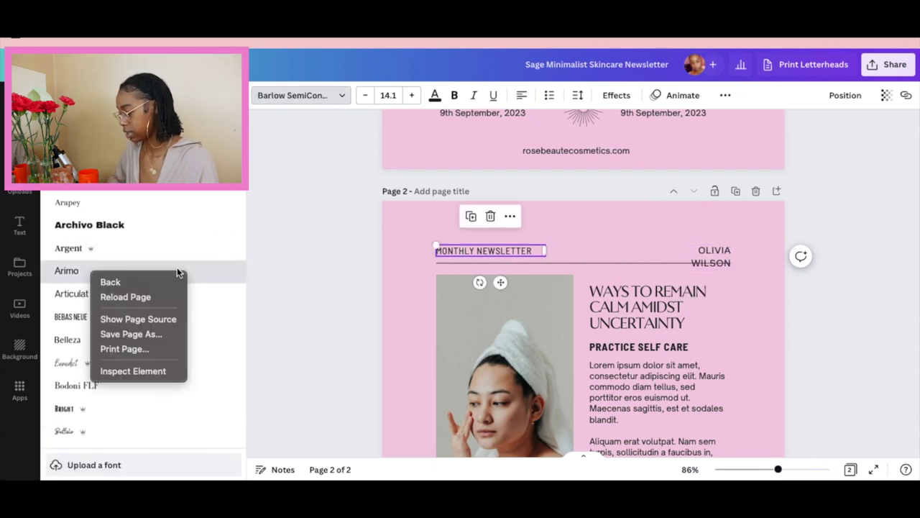
{"action": "left_click", "coordinate": [212, 270]}
{"action": "left_click", "coordinate": [211, 270]}
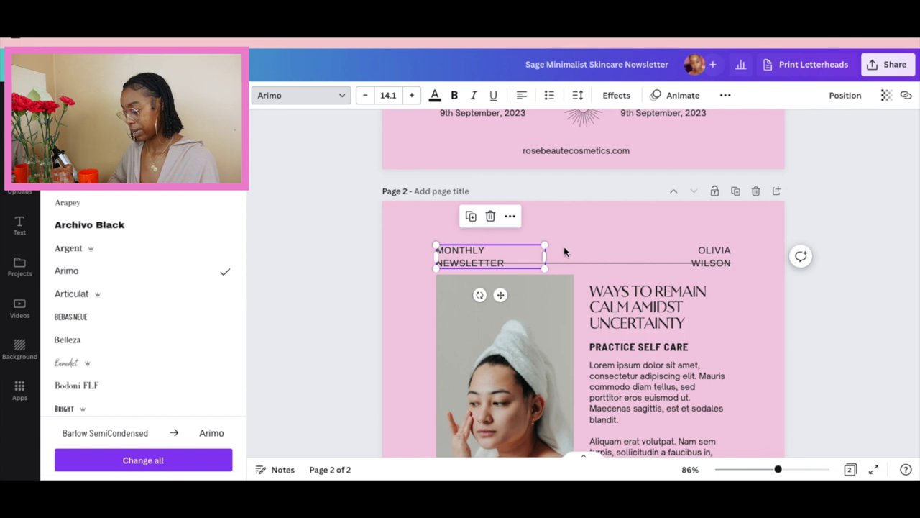
{"action": "left_click_drag", "start_coordinate": [545, 257], "coordinate": [572, 257]}
{"action": "left_click", "coordinate": [661, 260]}
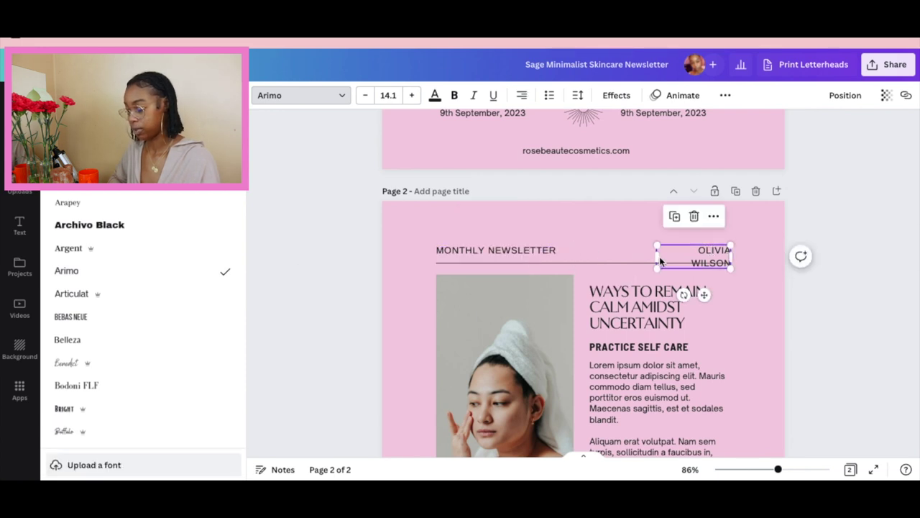
{"action": "left_click_drag", "start_coordinate": [625, 265], "coordinate": [617, 259]}
{"action": "scroll", "coordinate": [849, 294], "scroll_direction": "down", "scroll_amount": 2}
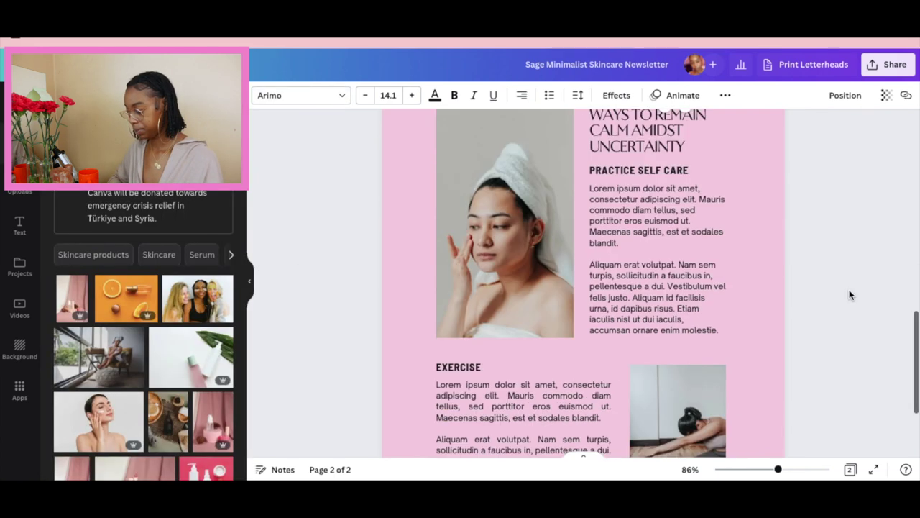
{"action": "scroll", "coordinate": [849, 294], "scroll_direction": "down", "scroll_amount": 2}
{"action": "scroll", "coordinate": [849, 295], "scroll_direction": "up", "scroll_amount": 10}
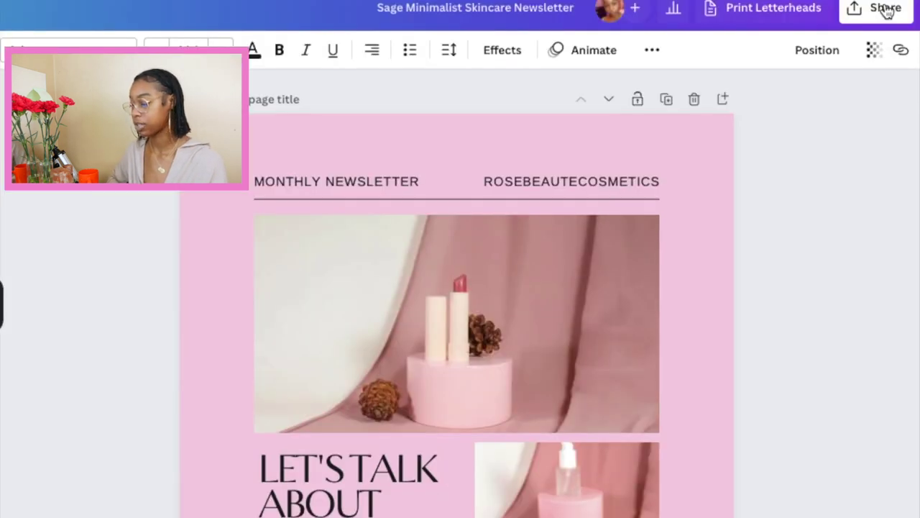
Choose Mailchimp from Share > More's Messaging options and start connecting the account.
{"action": "left_click", "coordinate": [895, 66]}
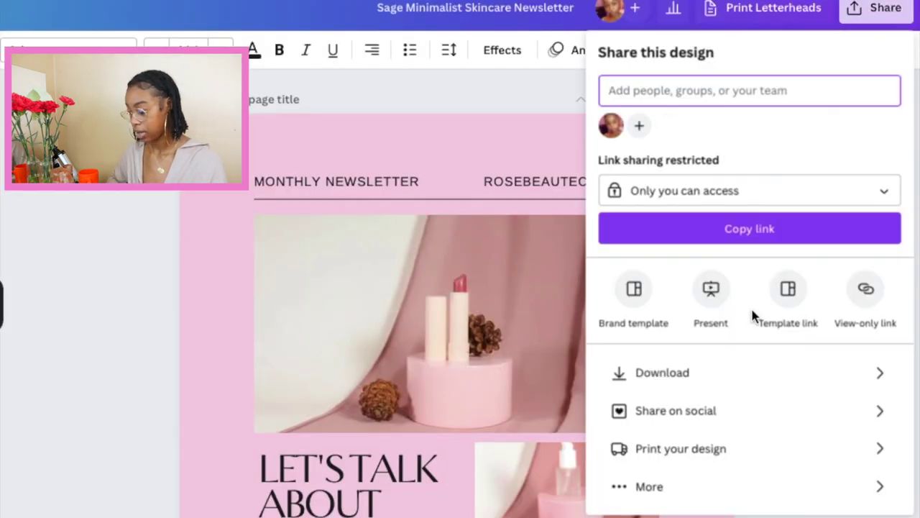
{"action": "left_click", "coordinate": [647, 489]}
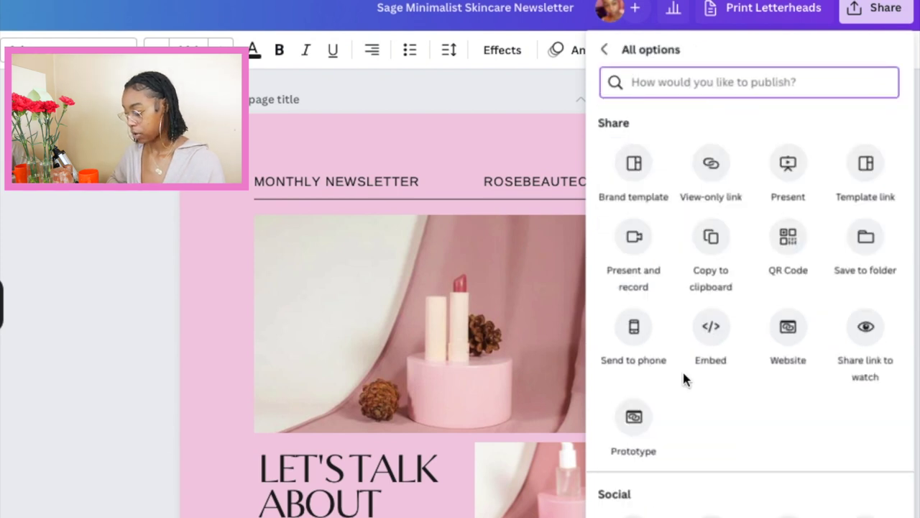
{"action": "scroll", "coordinate": [684, 379], "scroll_direction": "down", "scroll_amount": 10}
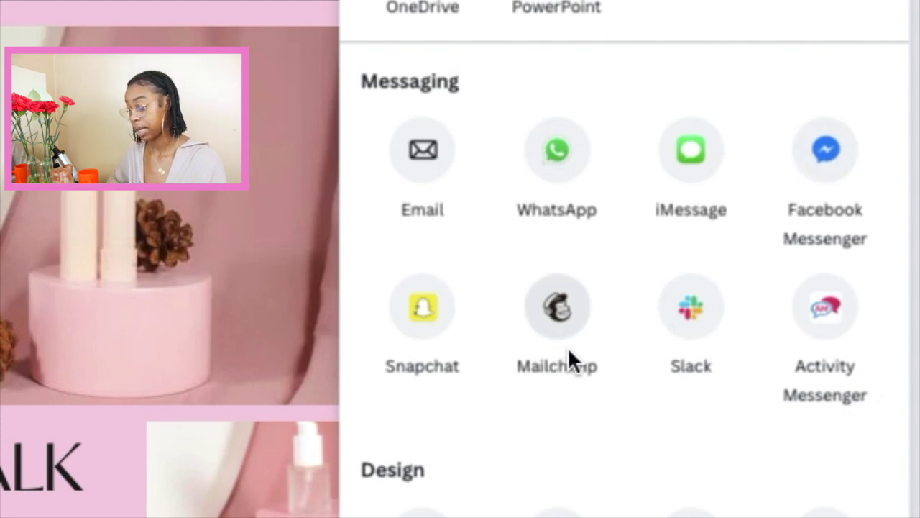
{"action": "left_click", "coordinate": [551, 317]}
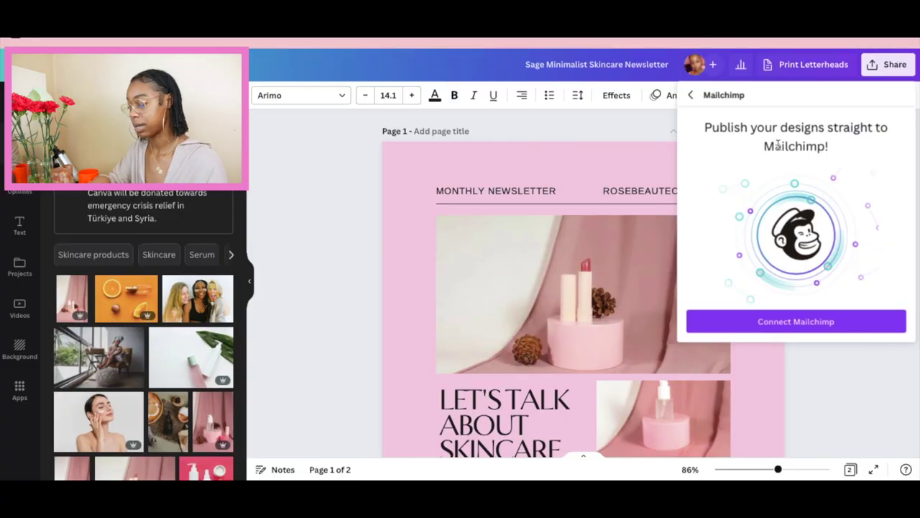
{"action": "left_click", "coordinate": [758, 321]}
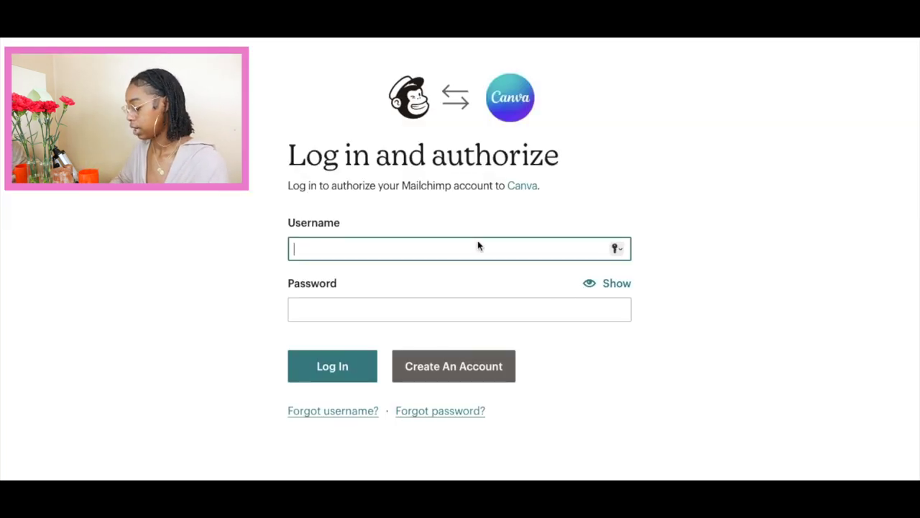
Log in with the Mailchimp username, allow Canva access, and save all 2 pages.
{"action": "type", "text": "renees"}
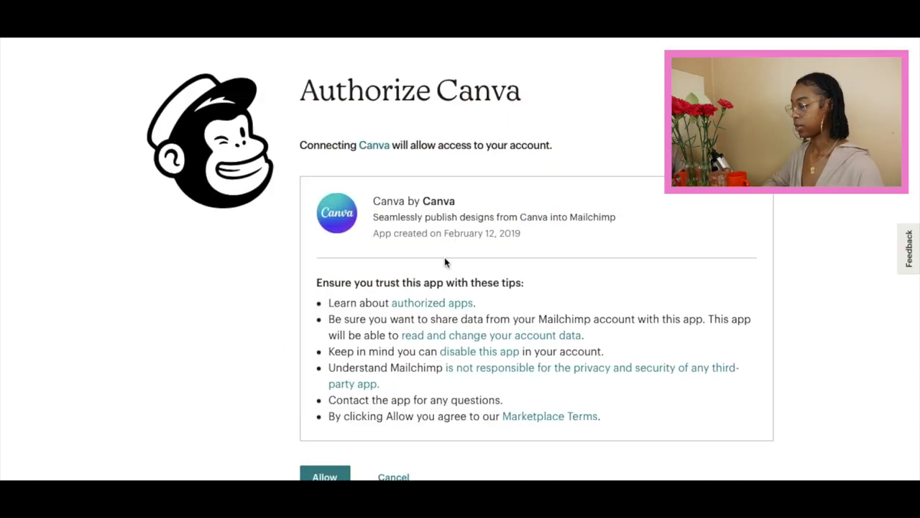
{"action": "scroll", "coordinate": [445, 261], "scroll_direction": "down", "scroll_amount": 1}
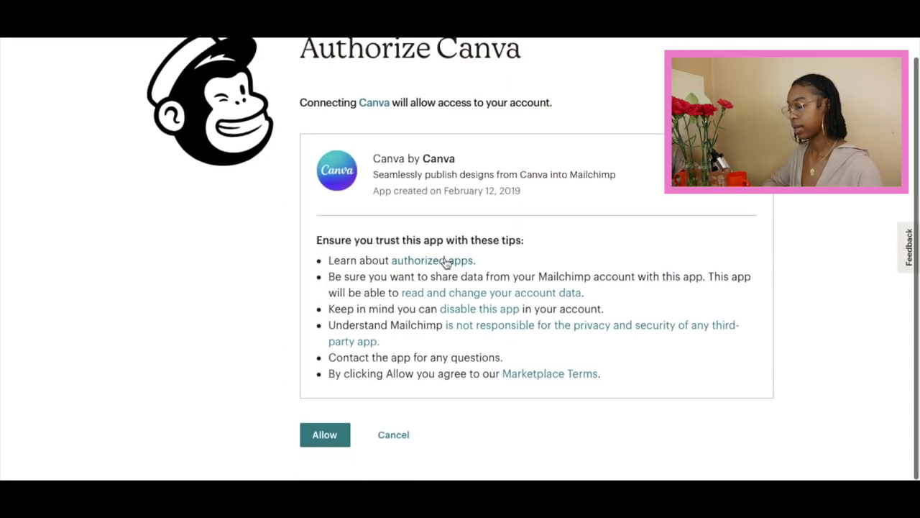
{"action": "scroll", "coordinate": [444, 262], "scroll_direction": "up", "scroll_amount": 1}
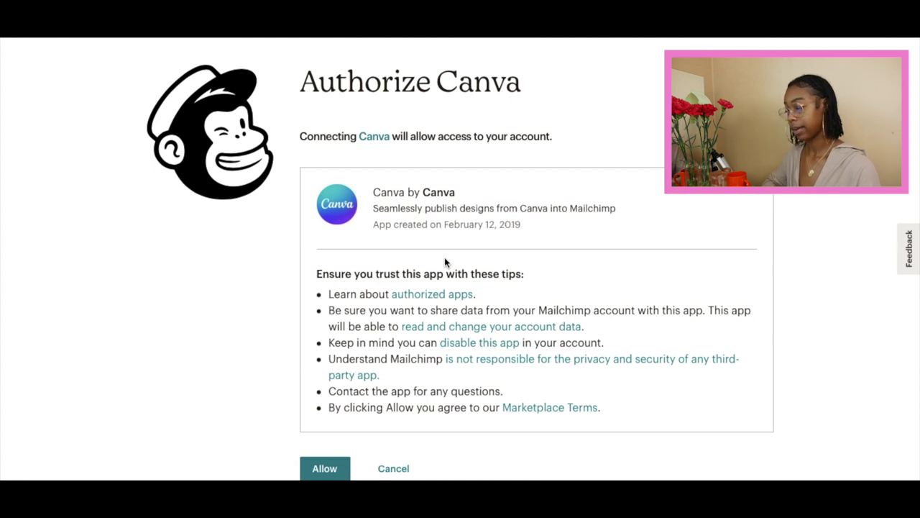
{"action": "scroll", "coordinate": [445, 259], "scroll_direction": "down", "scroll_amount": 1}
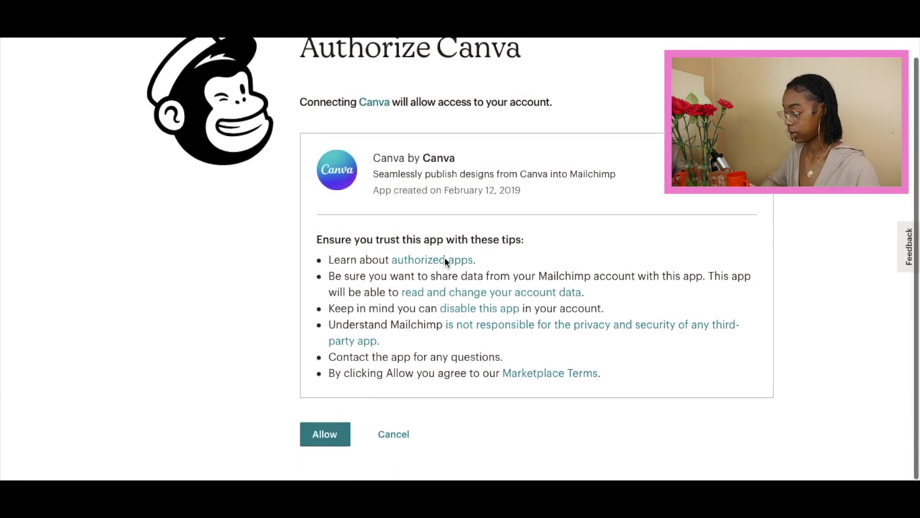
{"action": "left_click", "coordinate": [313, 434]}
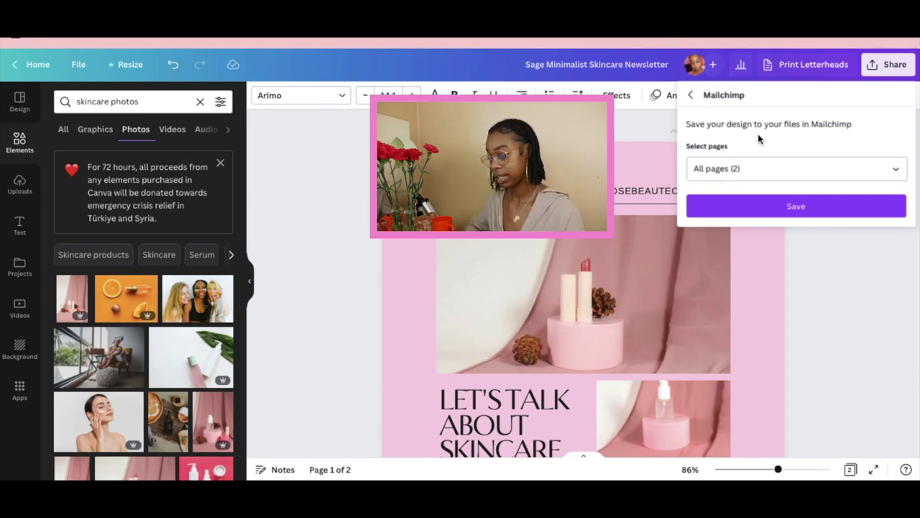
{"action": "left_click", "coordinate": [776, 204]}
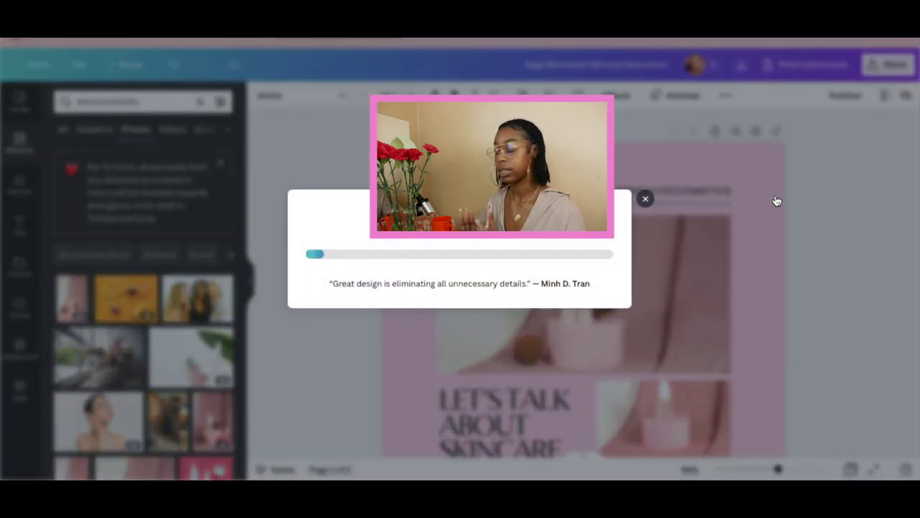
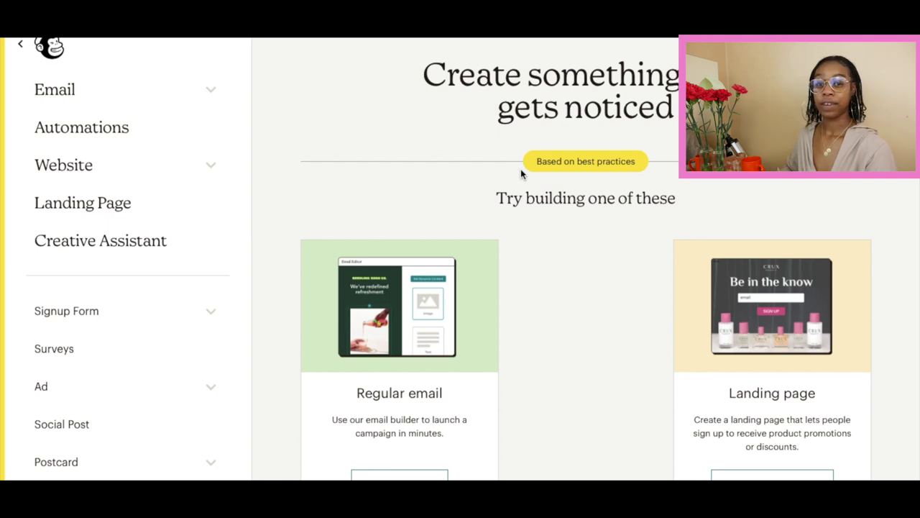
Find the Regular email card and start designing a regular email.
{"action": "scroll", "coordinate": [489, 238], "scroll_direction": "down", "scroll_amount": 1}
{"action": "scroll", "coordinate": [421, 409], "scroll_direction": "down", "scroll_amount": 2}
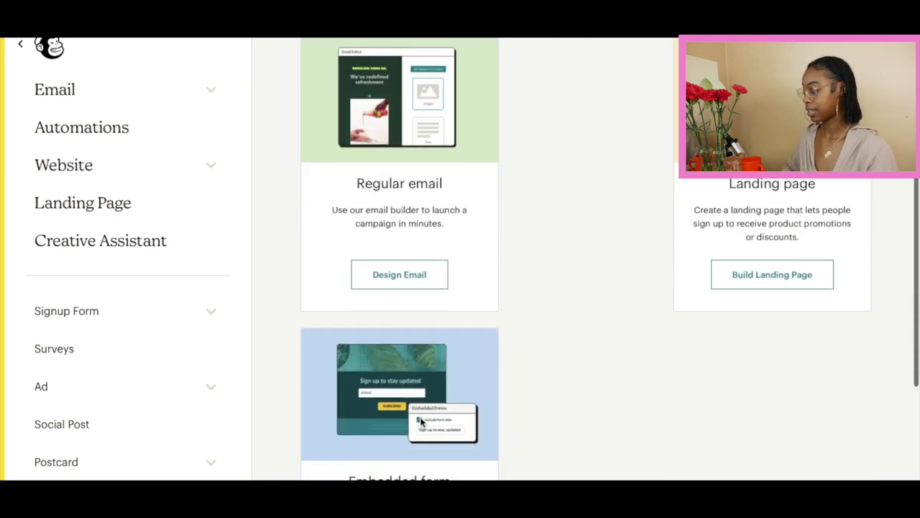
{"action": "scroll", "coordinate": [421, 422], "scroll_direction": "up", "scroll_amount": 2}
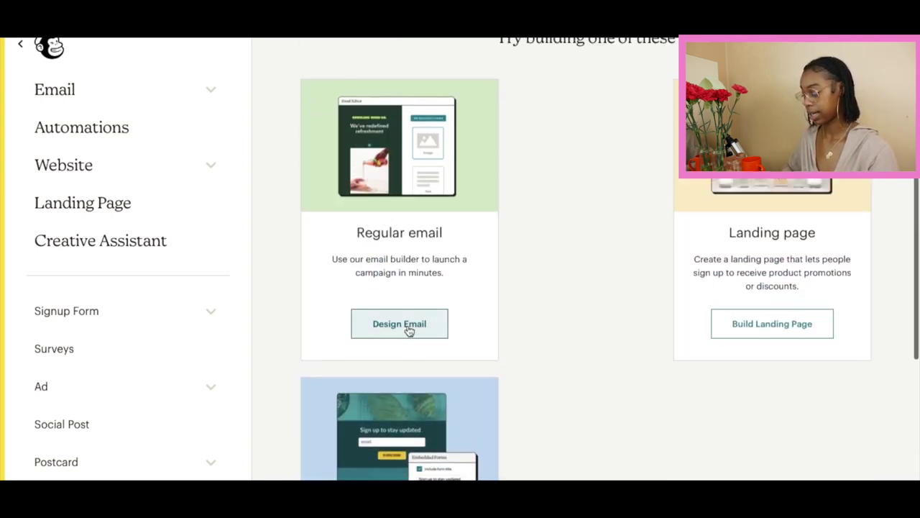
{"action": "left_click", "coordinate": [408, 327]}
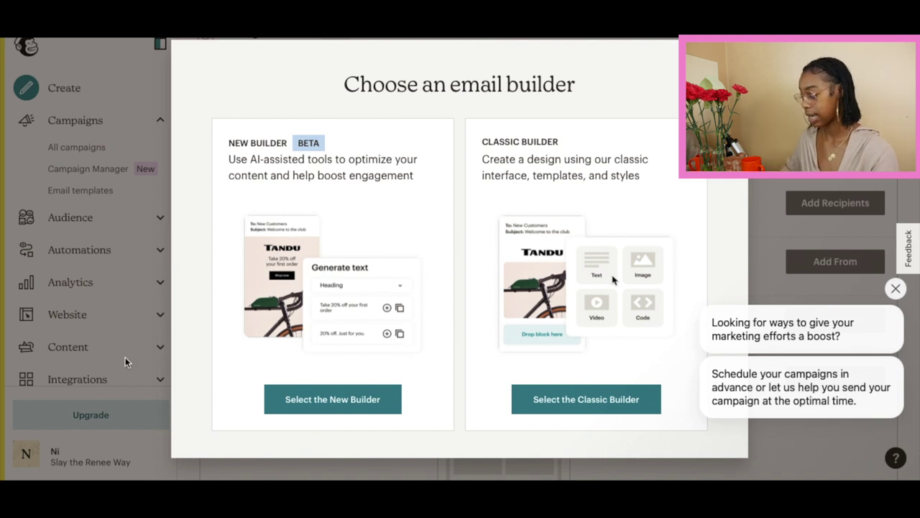
Pick the Classic Builder and start from the 1 Column basic layout.
{"action": "left_click", "coordinate": [566, 395]}
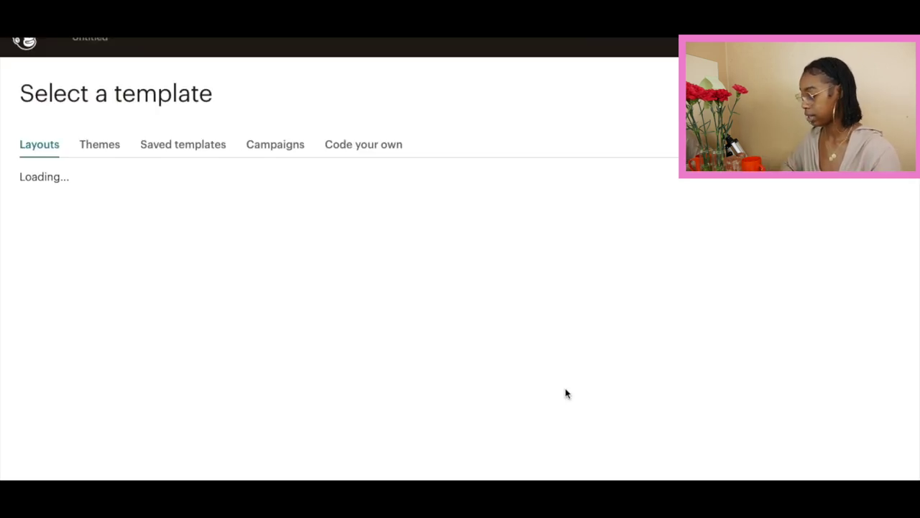
{"action": "scroll", "coordinate": [460, 273], "scroll_direction": "down", "scroll_amount": 1}
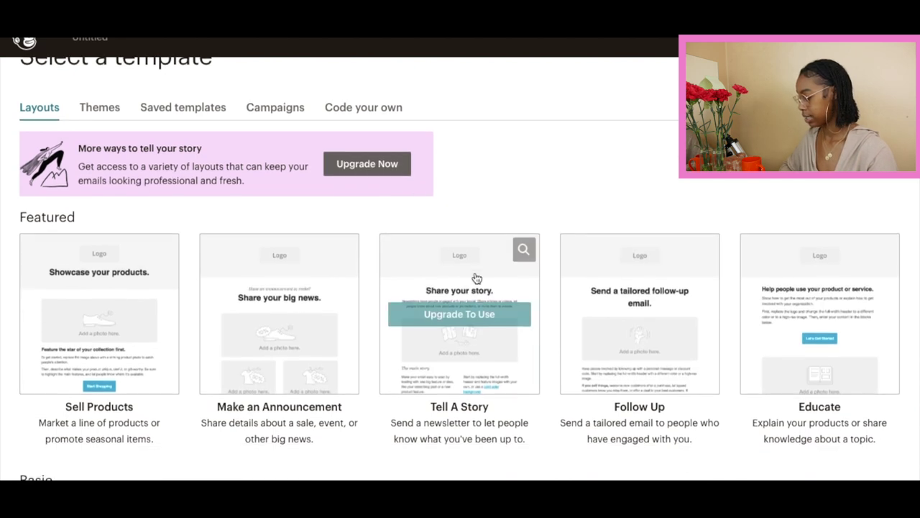
{"action": "scroll", "coordinate": [113, 287], "scroll_direction": "down", "scroll_amount": 4}
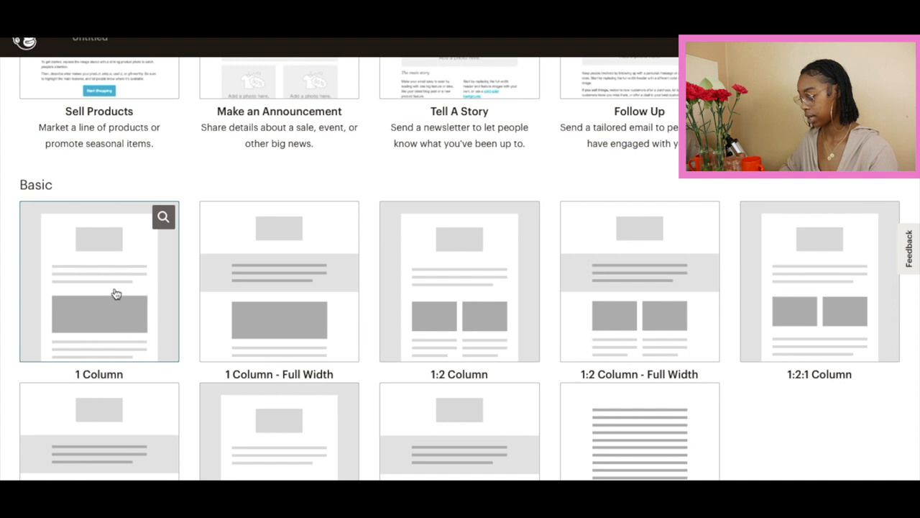
{"action": "left_click", "coordinate": [113, 296]}
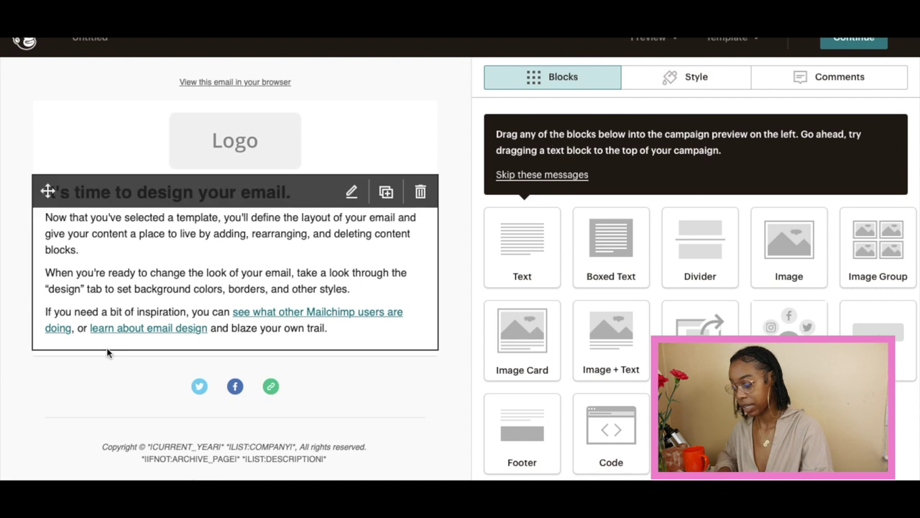
Review the logo block's Style, Content and Settings options, keeping its alignment at Center.
{"action": "left_click", "coordinate": [284, 156]}
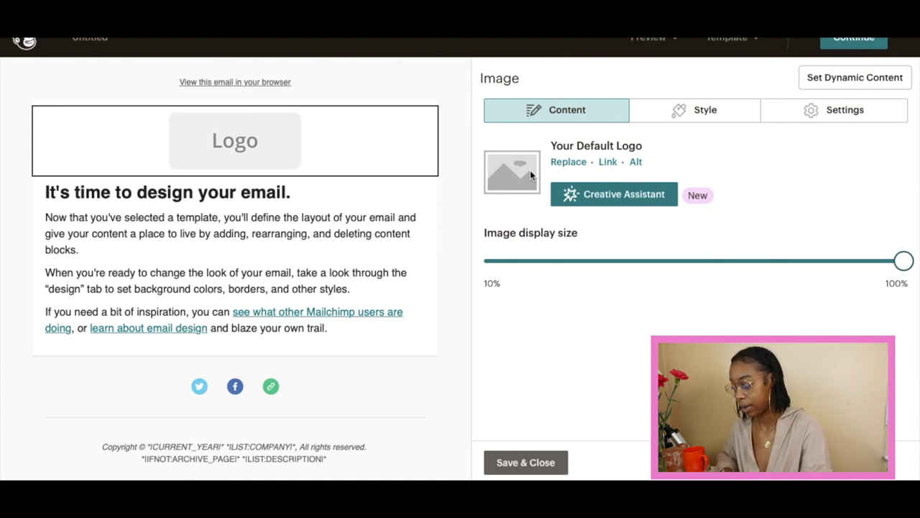
{"action": "left_click", "coordinate": [692, 109]}
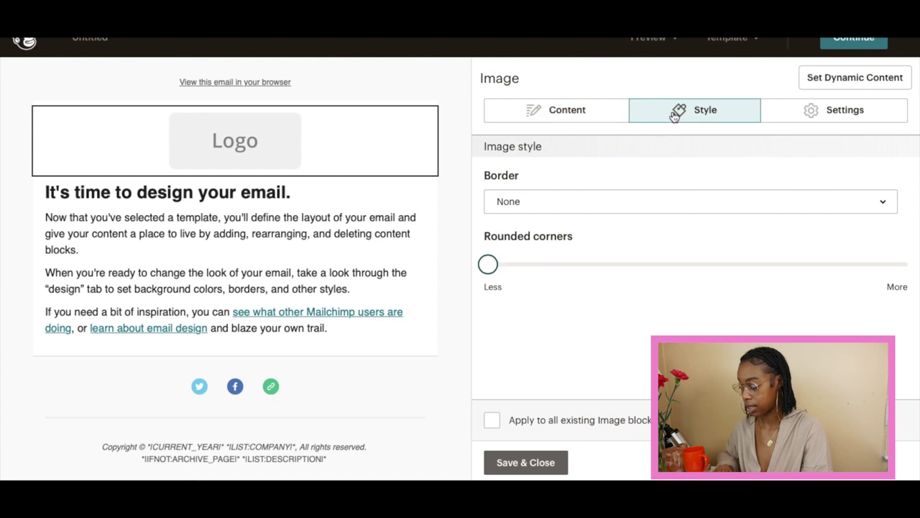
{"action": "left_click", "coordinate": [548, 115]}
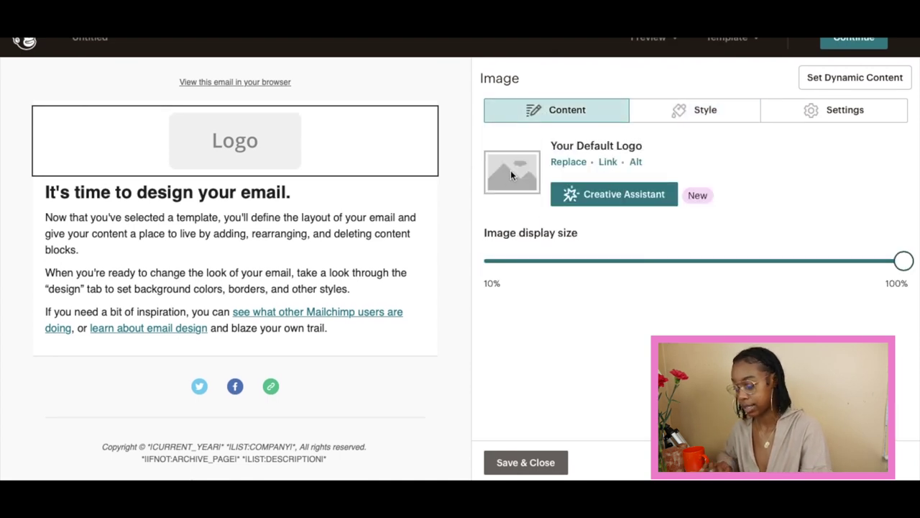
{"action": "left_click", "coordinate": [853, 115]}
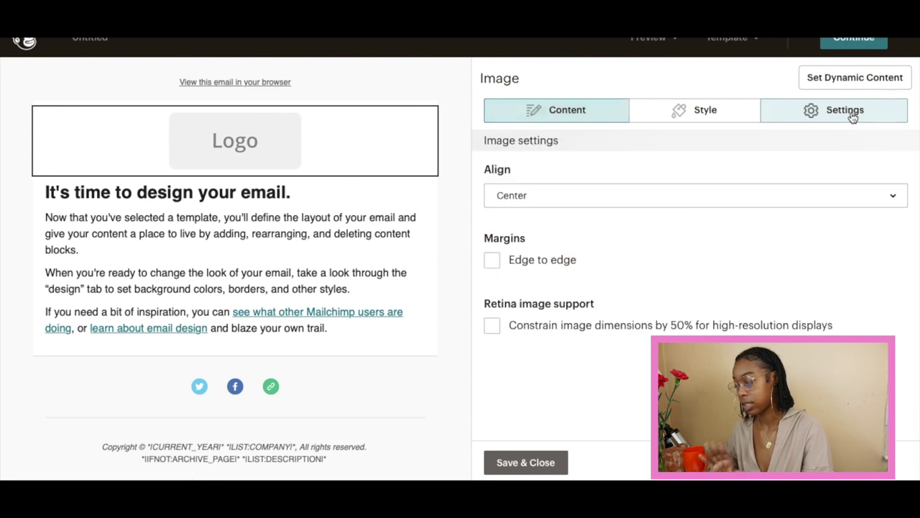
{"action": "left_click", "coordinate": [720, 198]}
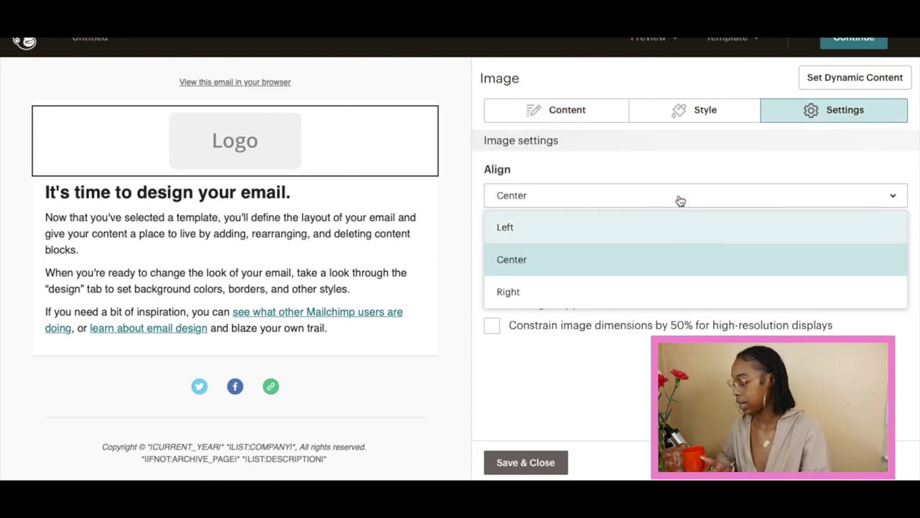
{"action": "left_click", "coordinate": [660, 152]}
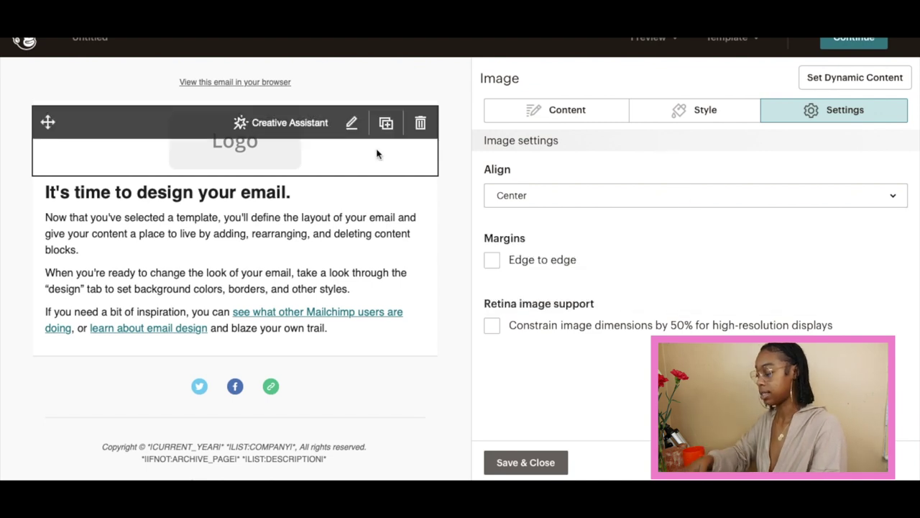
{"action": "left_click", "coordinate": [344, 228]}
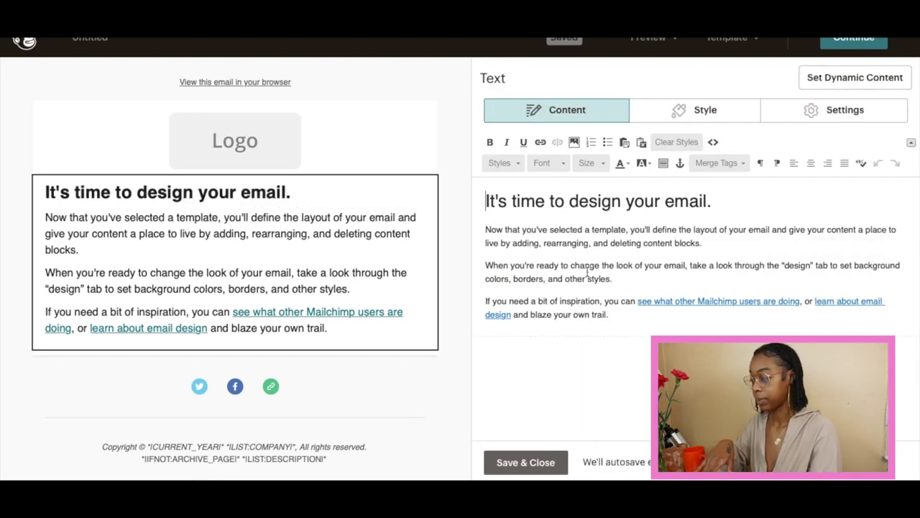
Browse the heading text's font size, font and block style options, then close the editor.
{"action": "triple_click", "coordinate": [558, 201]}
{"action": "left_click", "coordinate": [589, 164]}
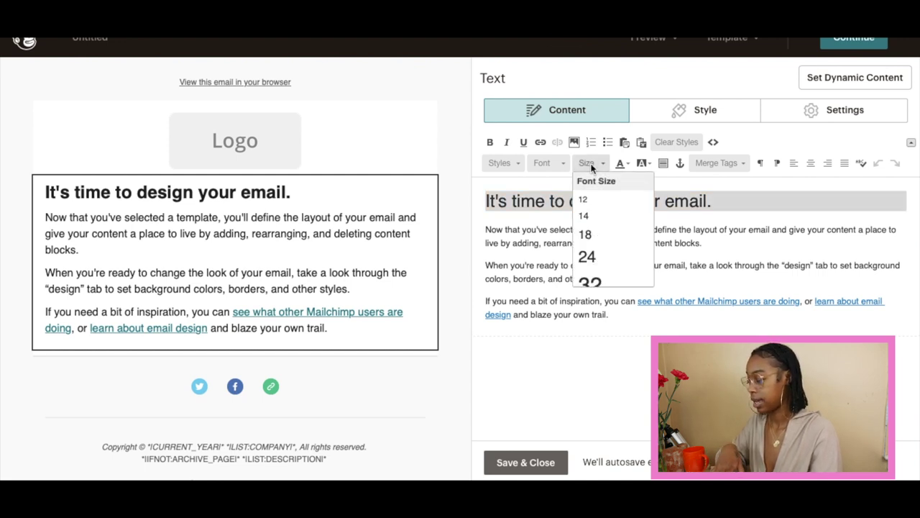
{"action": "left_click", "coordinate": [545, 163]}
{"action": "left_click", "coordinate": [501, 163]}
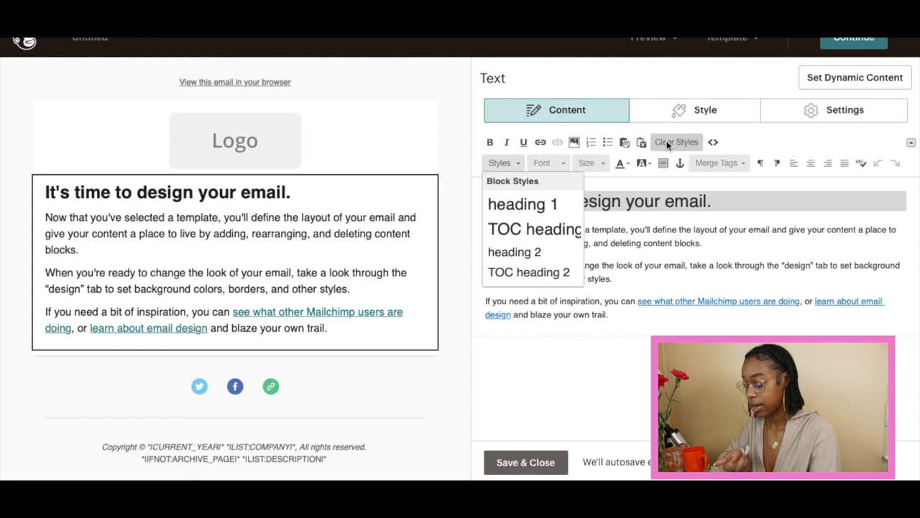
{"action": "left_click", "coordinate": [596, 371]}
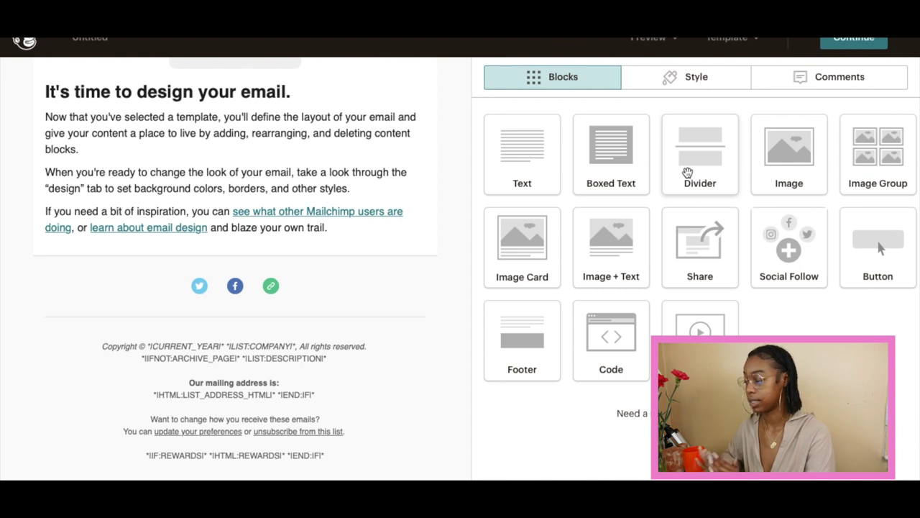
Try adding a divider, then delete the placeholder text block and confirm.
{"action": "left_click_drag", "start_coordinate": [687, 173], "coordinate": [477, 214]}
{"action": "mouse_move", "coordinate": [417, 157]}
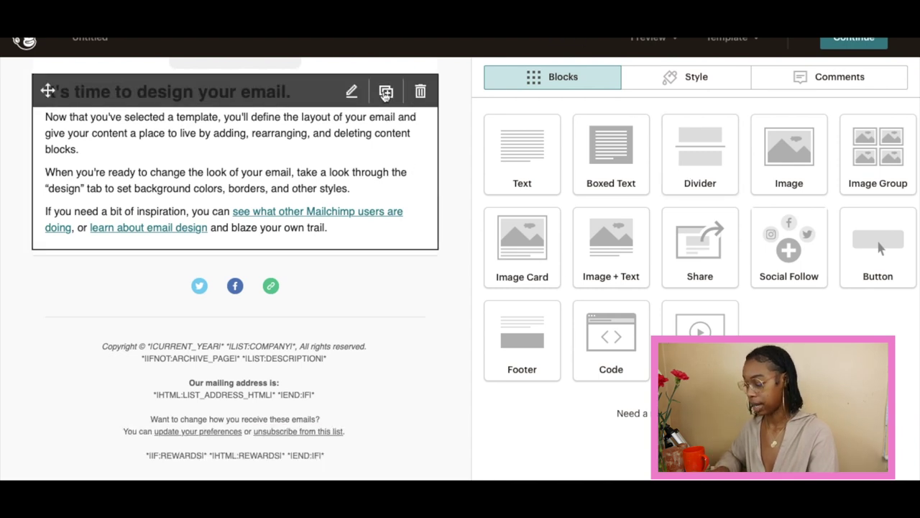
{"action": "left_click", "coordinate": [425, 91]}
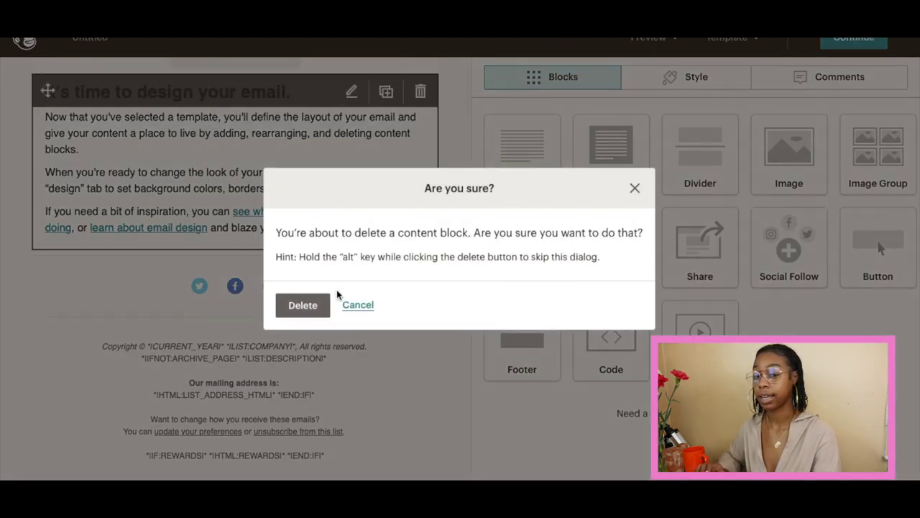
{"action": "left_click", "coordinate": [302, 305]}
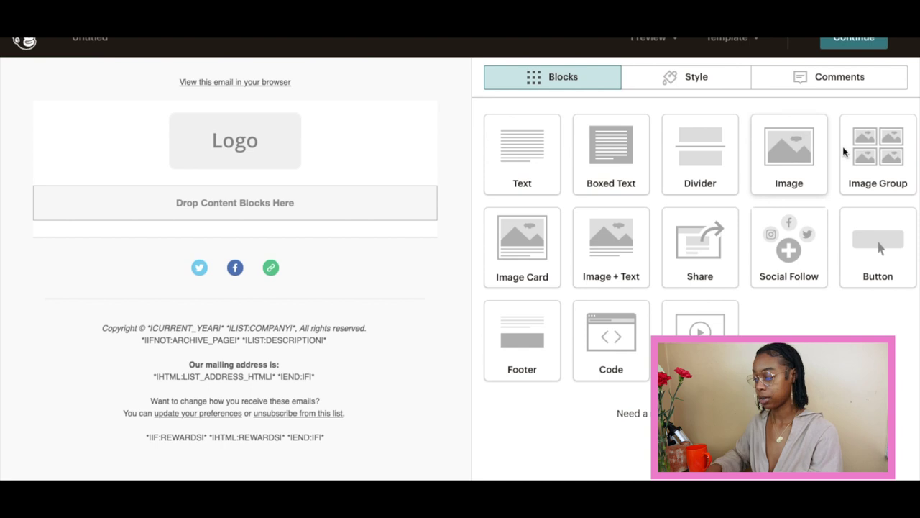
Add an image block below the logo and insert the pink skincare newsletter image from Content studio.
{"action": "left_click_drag", "start_coordinate": [786, 165], "coordinate": [229, 206]}
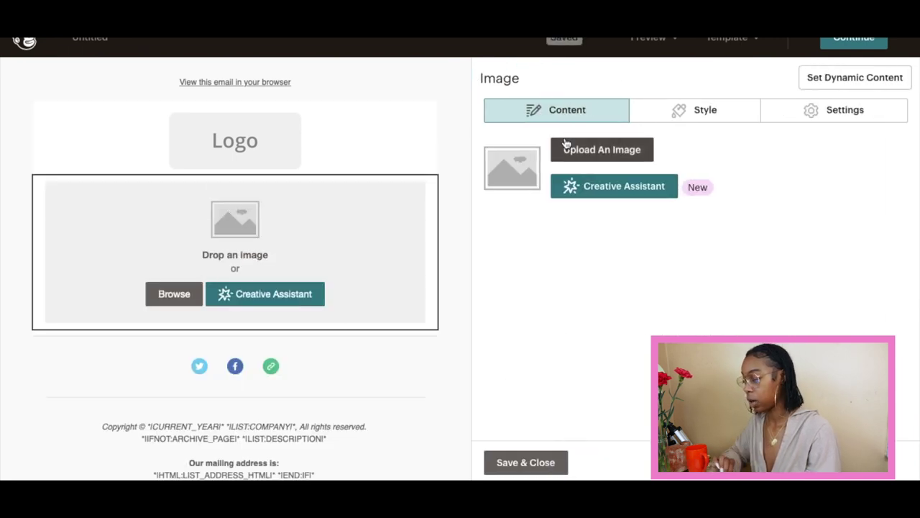
{"action": "left_click", "coordinate": [184, 295]}
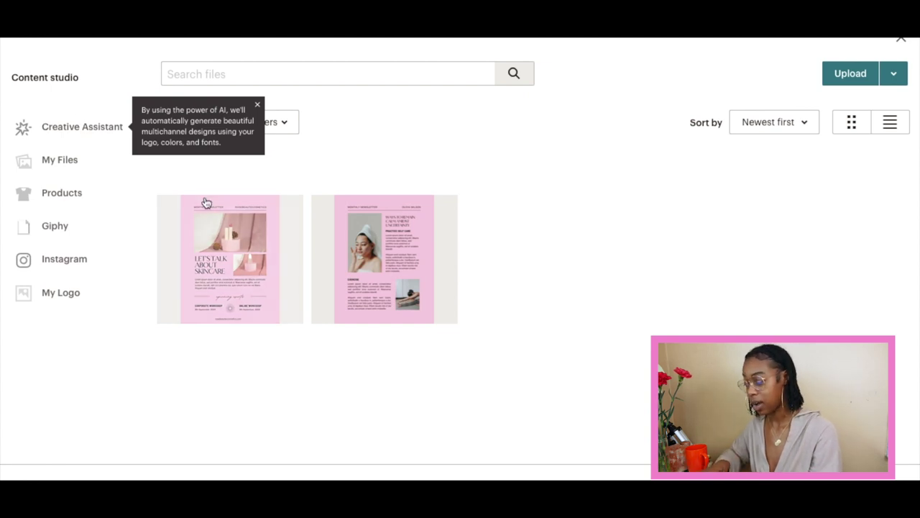
{"action": "left_click", "coordinate": [191, 236]}
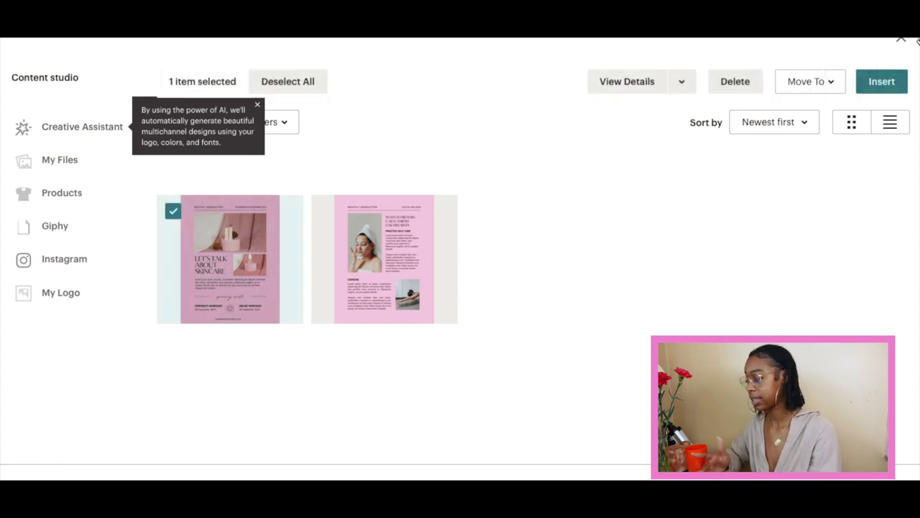
{"action": "left_click", "coordinate": [882, 82]}
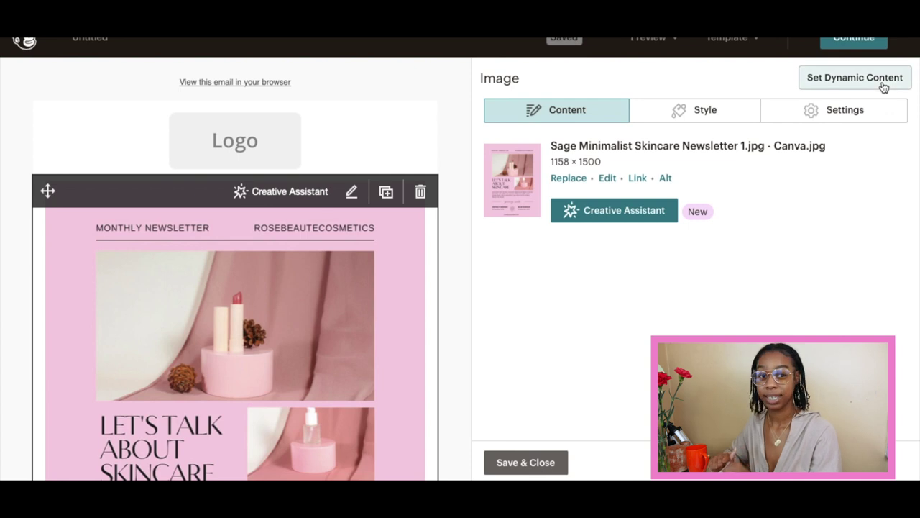
{"action": "scroll", "coordinate": [419, 412], "scroll_direction": "down", "scroll_amount": 2}
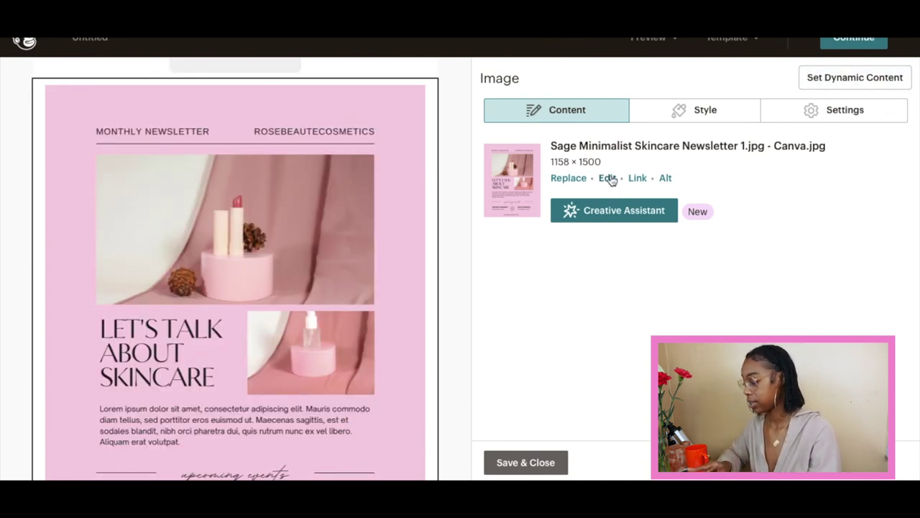
In the image editor, try brightening the newsletter image, then reset the adjustments.
{"action": "left_click", "coordinate": [608, 178]}
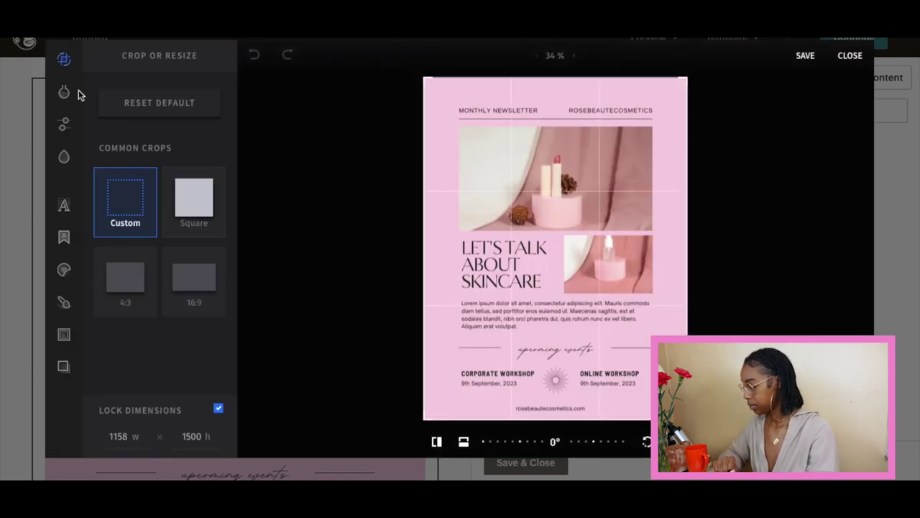
{"action": "left_click", "coordinate": [64, 125]}
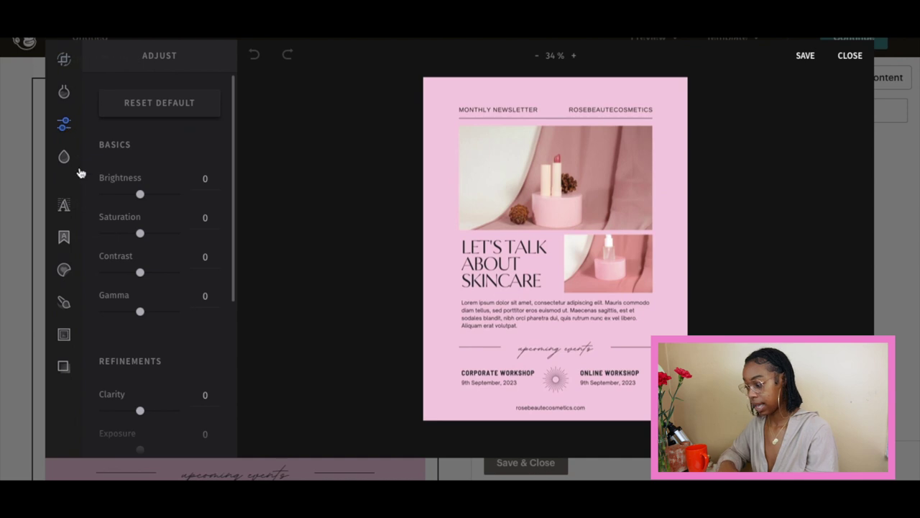
{"action": "mouse_move", "coordinate": [148, 199]}
{"action": "left_mouse_down"}
{"action": "mouse_move", "coordinate": [180, 197]}
{"action": "mouse_move", "coordinate": [146, 201]}
{"action": "left_mouse_up"}
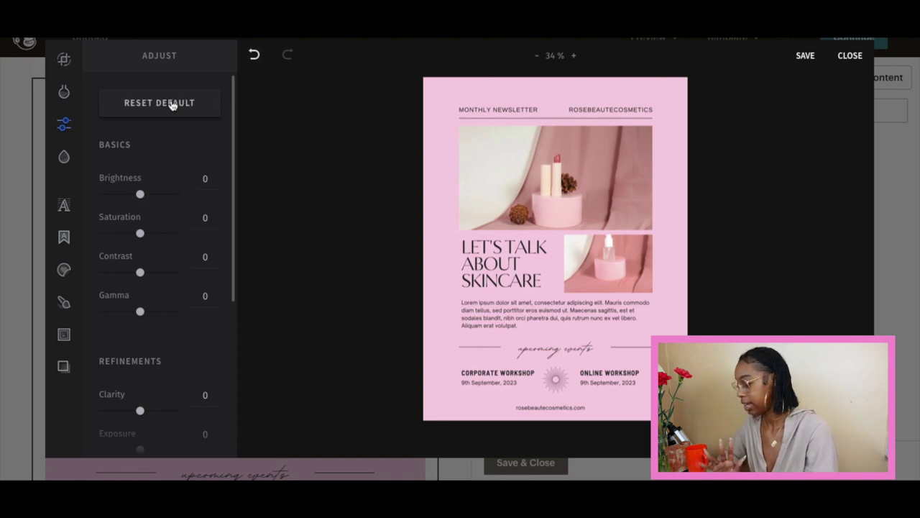
{"action": "left_click", "coordinate": [807, 56]}
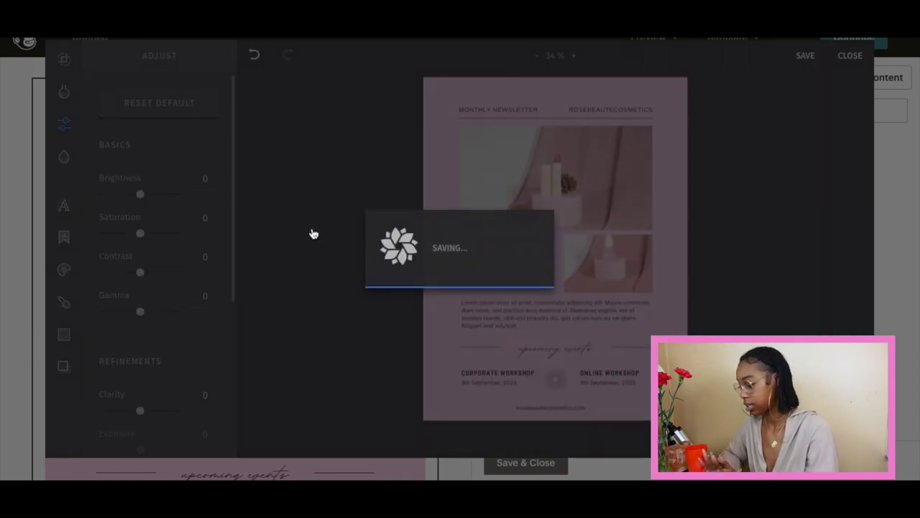
Add black 'SHOP NOW' text across the top of the photo and save the image.
{"action": "left_click", "coordinate": [72, 210]}
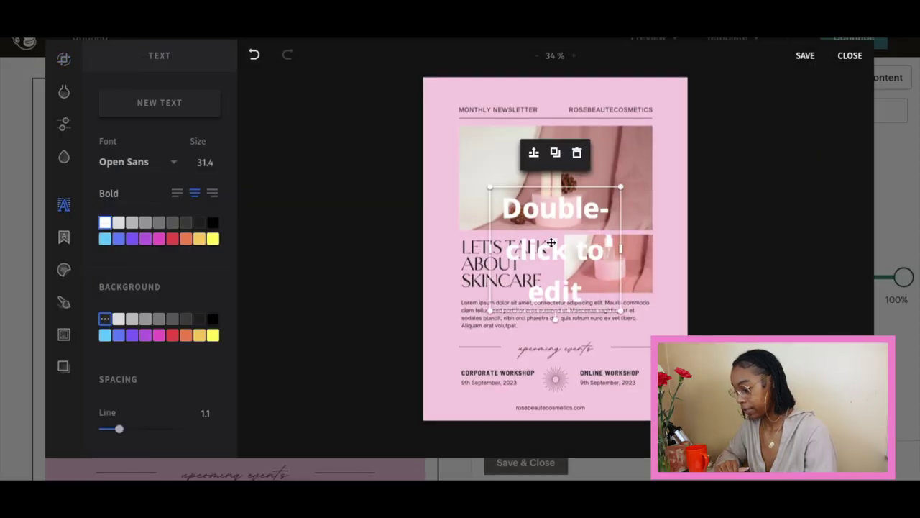
{"action": "left_click_drag", "start_coordinate": [537, 256], "coordinate": [532, 261]}
{"action": "mouse_move", "coordinate": [617, 251]}
{"action": "left_mouse_down"}
{"action": "mouse_move", "coordinate": [689, 251]}
{"action": "mouse_move", "coordinate": [680, 260]}
{"action": "mouse_move", "coordinate": [608, 257]}
{"action": "left_mouse_up"}
{"action": "left_click_drag", "start_coordinate": [543, 248], "coordinate": [600, 140]}
{"action": "double_click", "coordinate": [600, 143]}
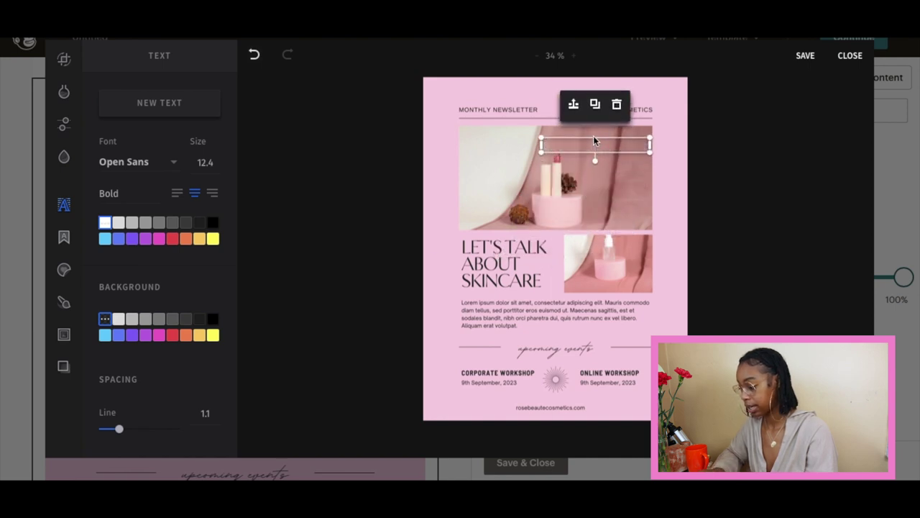
{"action": "type", "text": "SHOP NOW"}
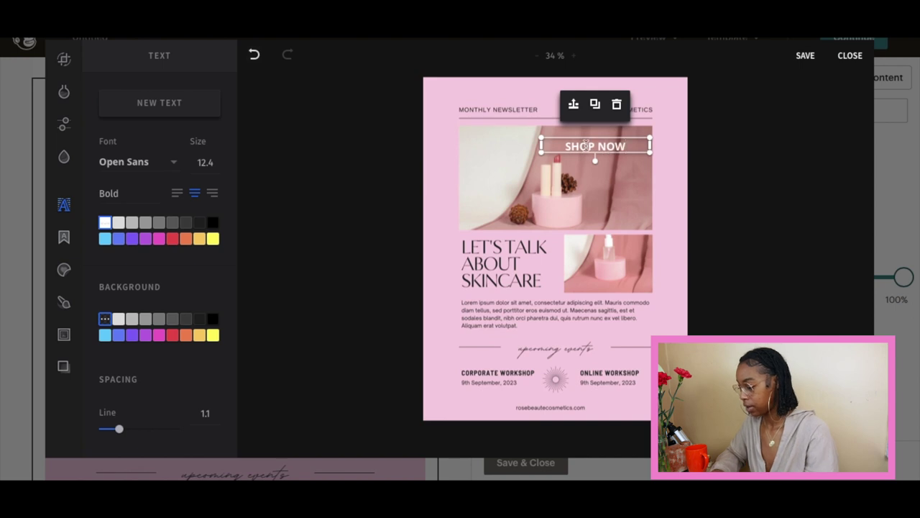
{"action": "left_click", "coordinate": [213, 222]}
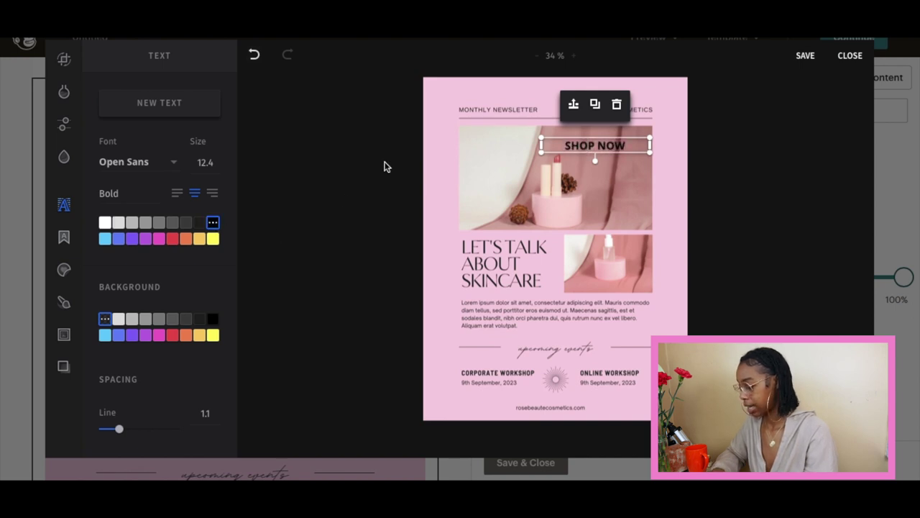
{"action": "left_click", "coordinate": [806, 56]}
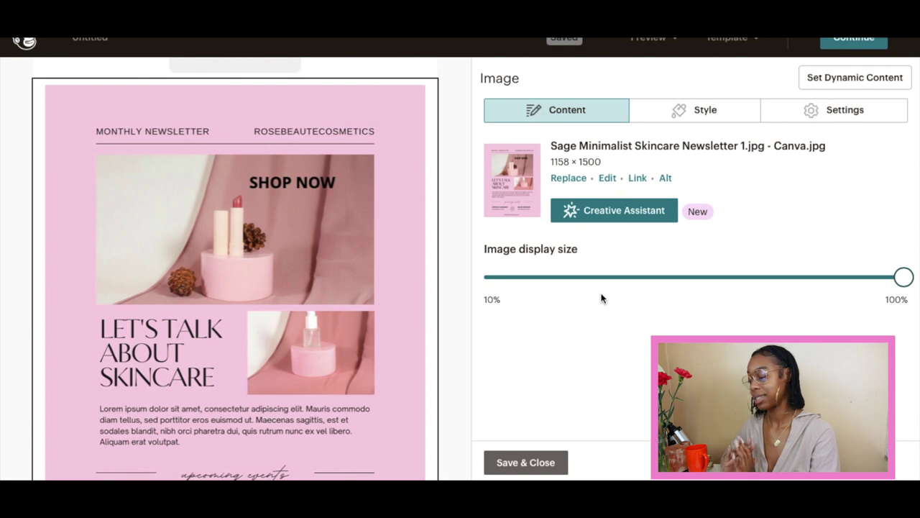
Link the newsletter image to rosebeautecosmetics.com.
{"action": "left_click", "coordinate": [640, 179]}
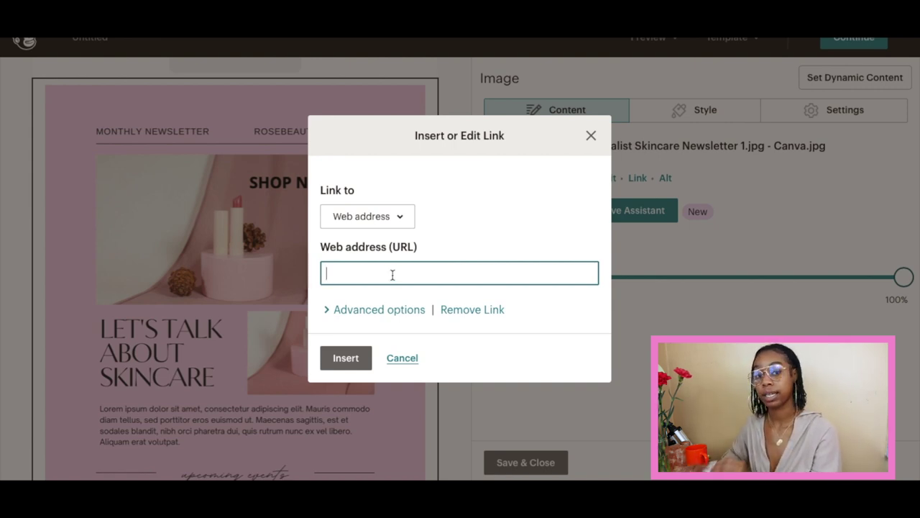
{"action": "type", "text": "rosebeaute"}
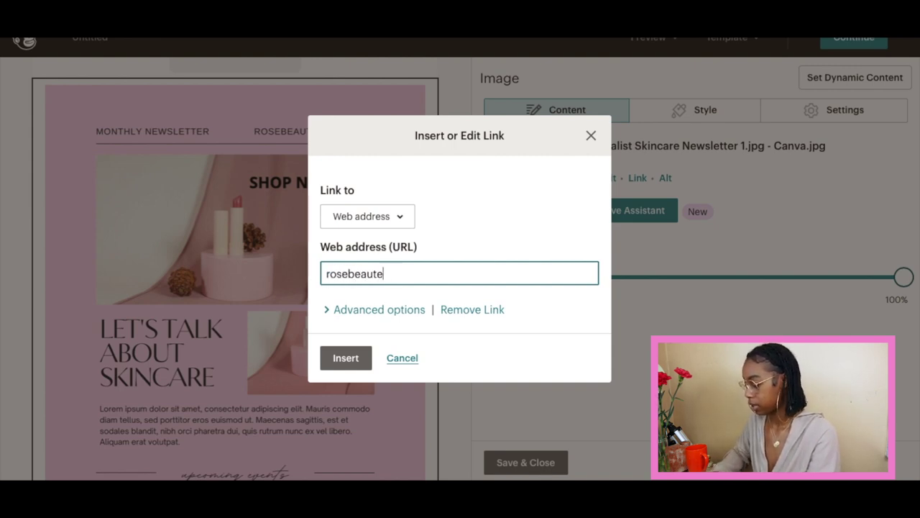
{"action": "type", "text": "cosmetics.com"}
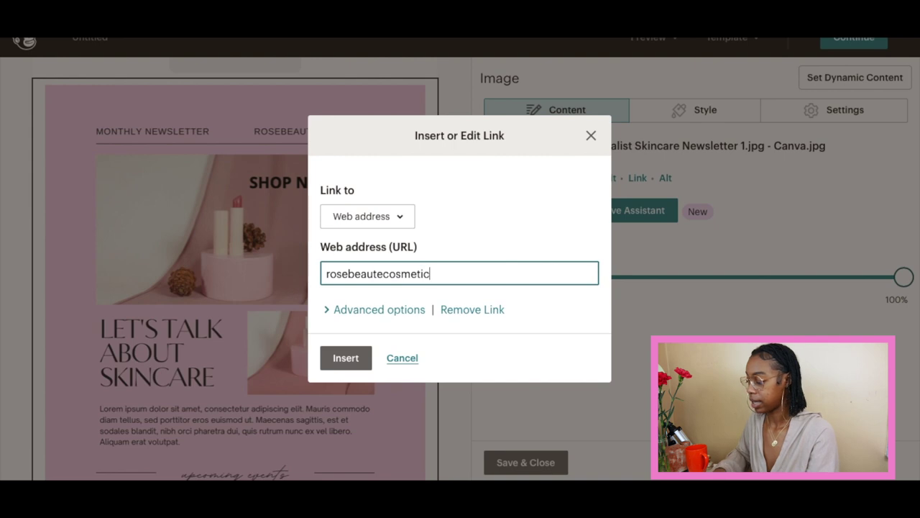
{"action": "left_click", "coordinate": [342, 360]}
{"action": "scroll", "coordinate": [338, 355], "scroll_direction": "down", "scroll_amount": 5}
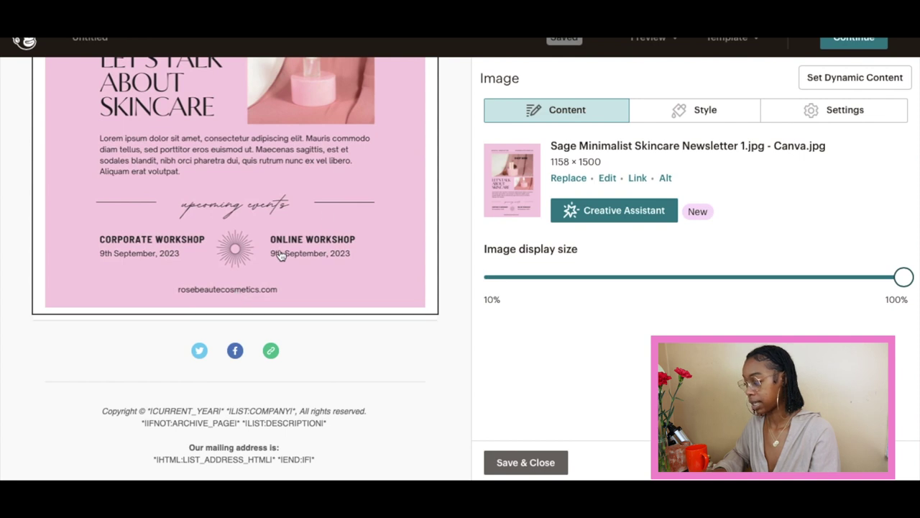
{"action": "scroll", "coordinate": [287, 256], "scroll_direction": "up", "scroll_amount": 5}
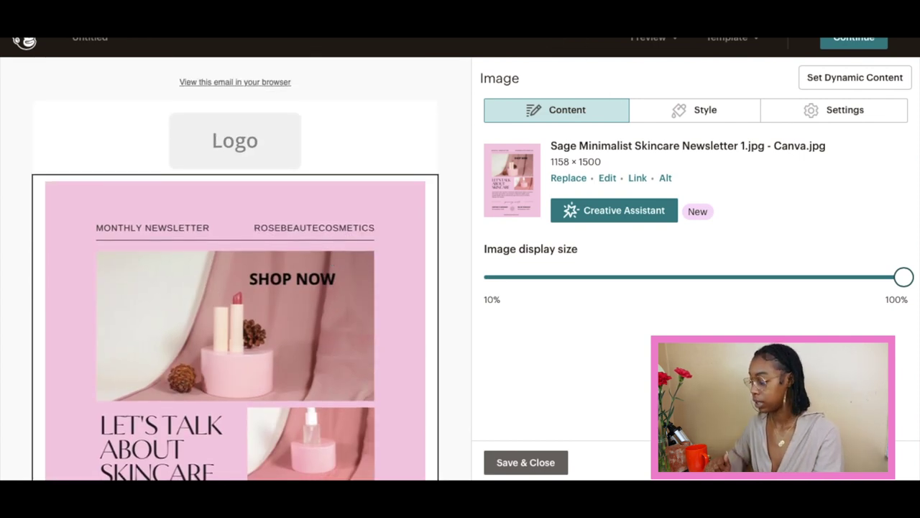
Check the image's link address without changes, then select the logo block.
{"action": "left_click", "coordinate": [637, 180]}
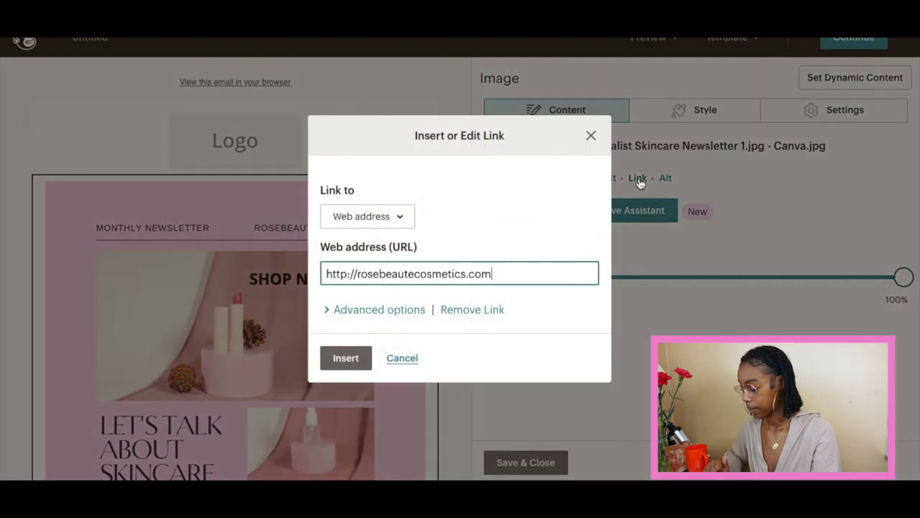
{"action": "left_click", "coordinate": [591, 135]}
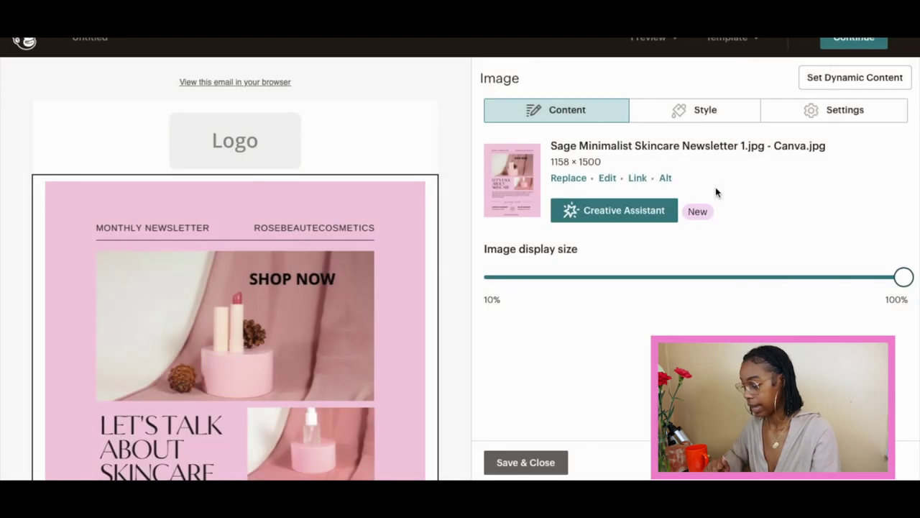
{"action": "left_click", "coordinate": [251, 150]}
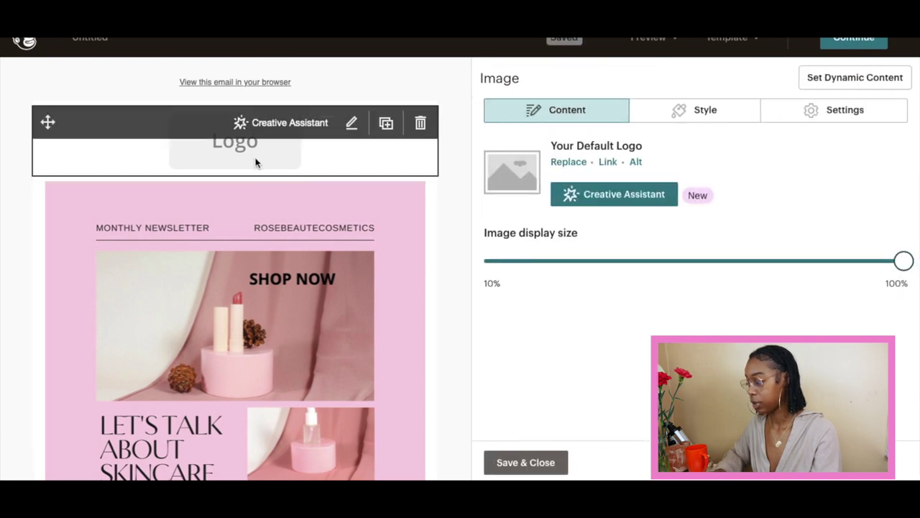
{"action": "scroll", "coordinate": [215, 288], "scroll_direction": "down", "scroll_amount": 6}
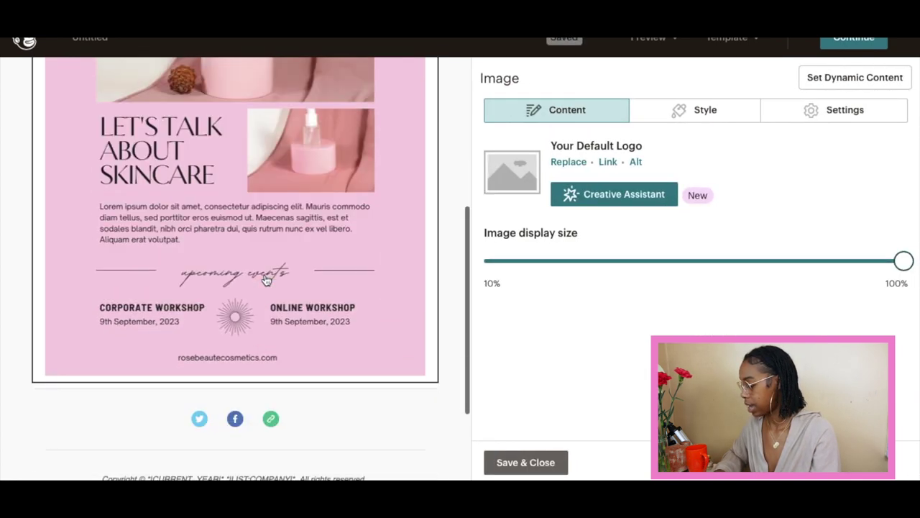
Review the social follow block's Twitter, Facebook and Website link entries, keeping the Website service.
{"action": "left_click", "coordinate": [71, 286]}
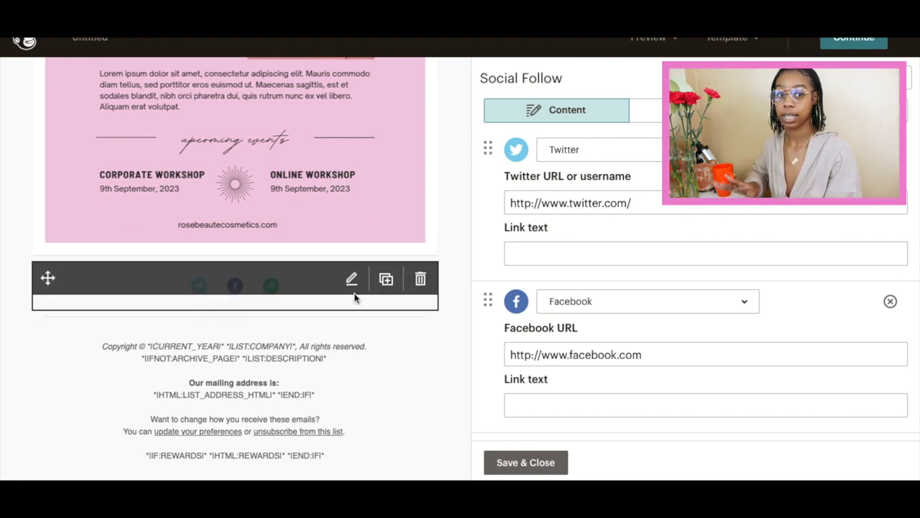
{"action": "left_click", "coordinate": [635, 199]}
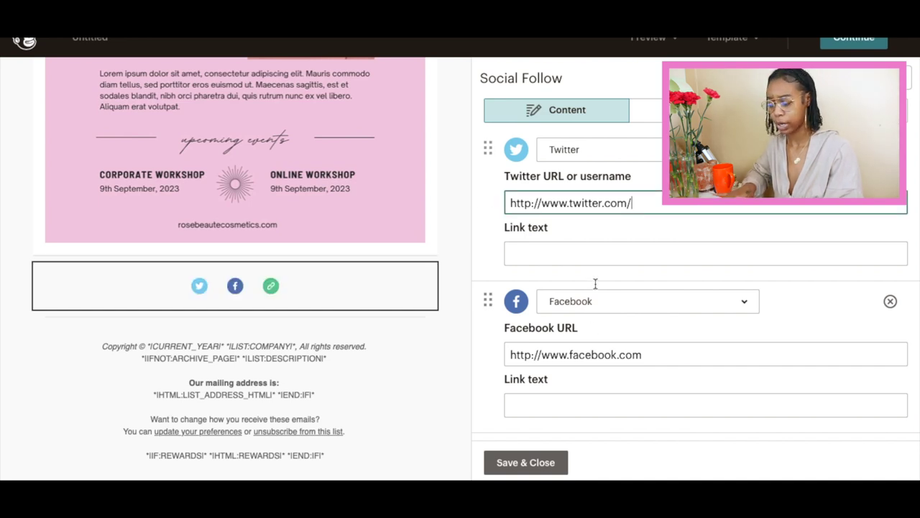
{"action": "left_click", "coordinate": [665, 348]}
{"action": "scroll", "coordinate": [664, 347], "scroll_direction": "down", "scroll_amount": 3}
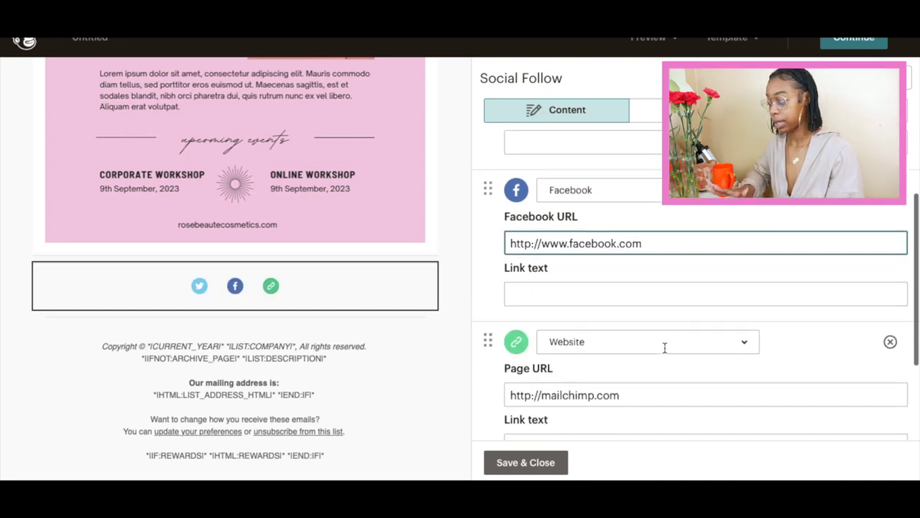
{"action": "left_click", "coordinate": [623, 292]}
{"action": "right_click", "coordinate": [618, 266]}
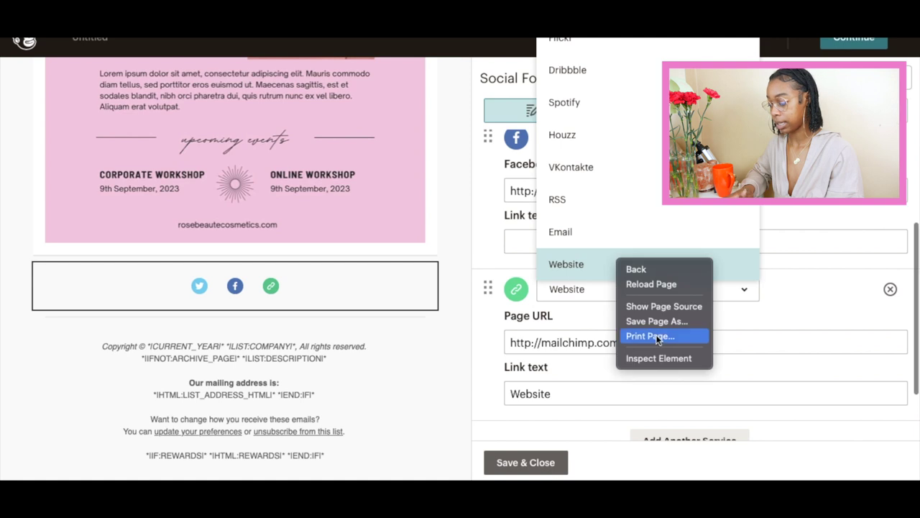
{"action": "key", "text": "Escape"}
{"action": "left_click", "coordinate": [589, 397]}
{"action": "scroll", "coordinate": [588, 398], "scroll_direction": "down", "scroll_amount": 1}
Replace mailchimp.com with rosebeautecosmetics.com in the Website URL and save the social block.
{"action": "triple_click", "coordinate": [656, 276]}
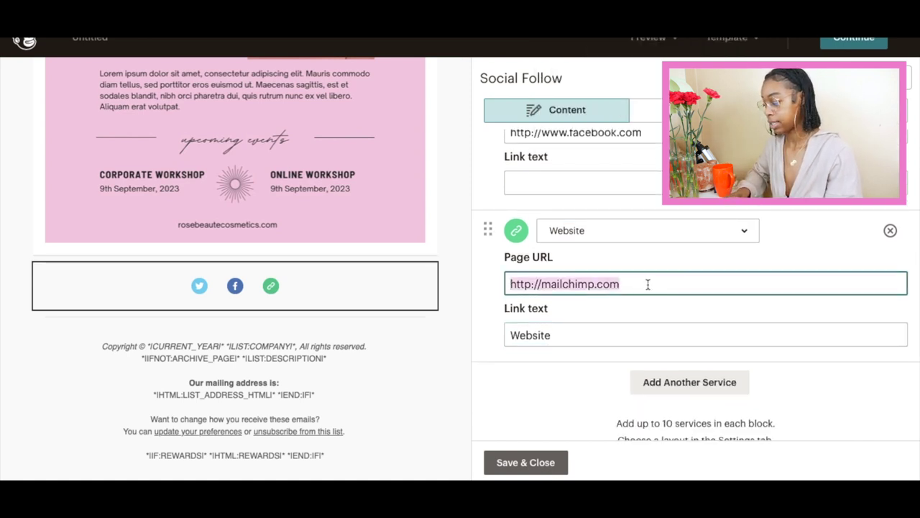
{"action": "left_click", "coordinate": [648, 284]}
{"action": "left_click_drag", "start_coordinate": [626, 283], "coordinate": [544, 283]}
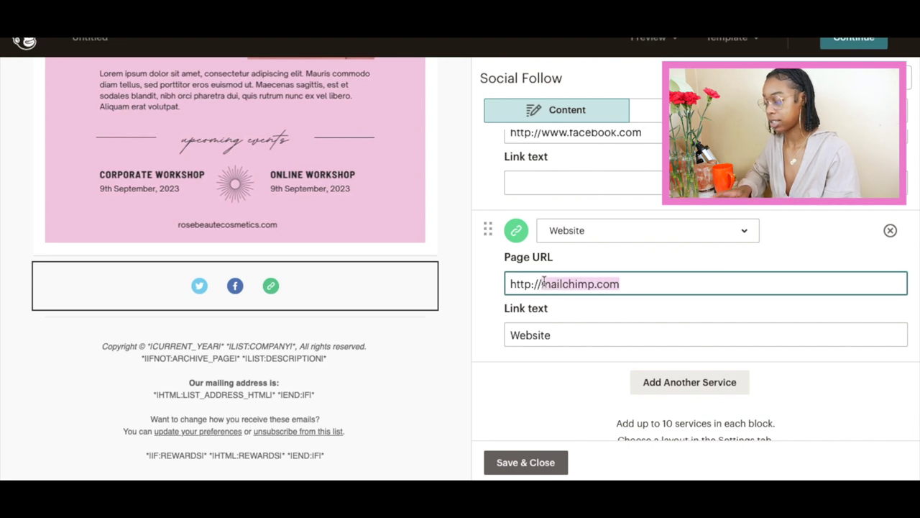
{"action": "type", "text": "rosebeautecosmetics"}
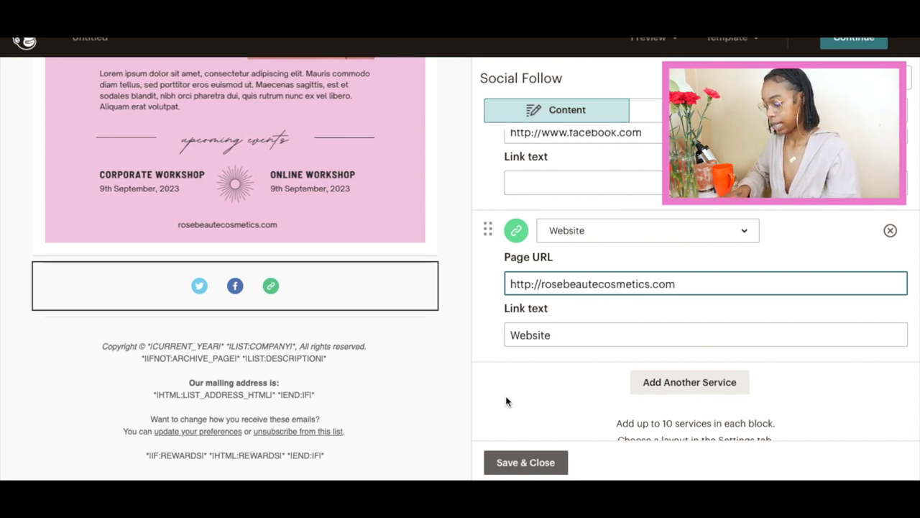
{"action": "scroll", "coordinate": [506, 401], "scroll_direction": "down", "scroll_amount": 1}
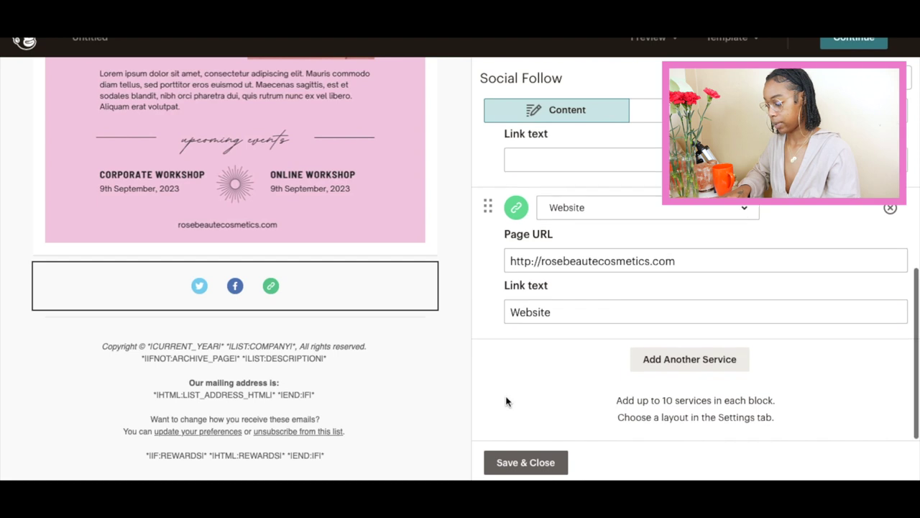
{"action": "left_click", "coordinate": [522, 462]}
{"action": "scroll", "coordinate": [395, 148], "scroll_direction": "up", "scroll_amount": 10}
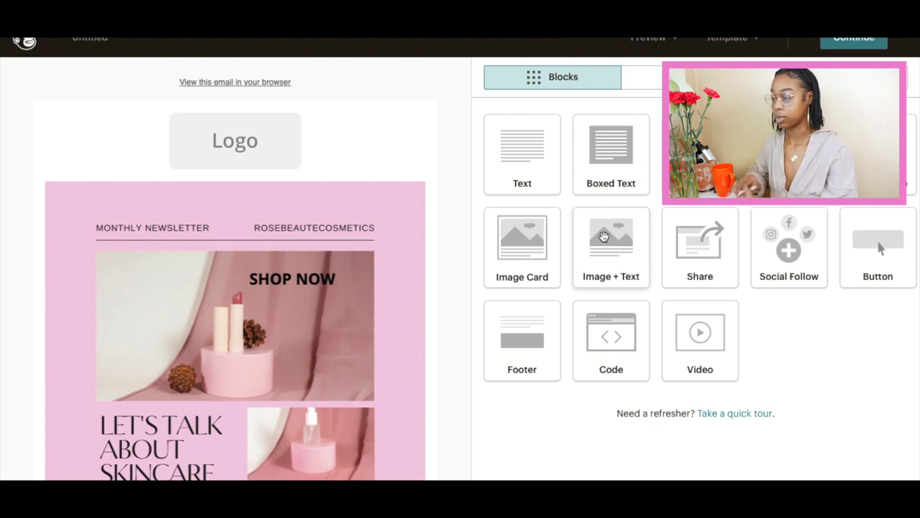
Continue to the campaign checklist, cancel adding recipients, and scroll to the Content section.
{"action": "left_click", "coordinate": [841, 41]}
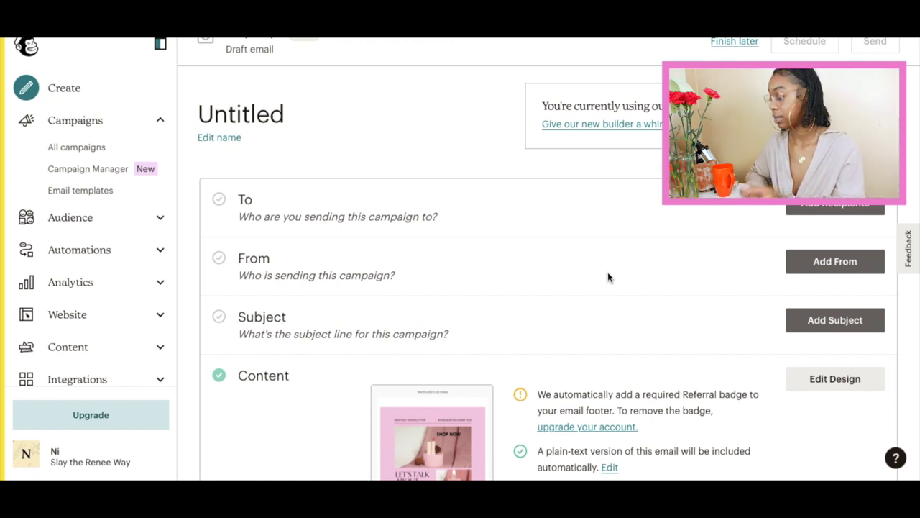
{"action": "left_click", "coordinate": [825, 211]}
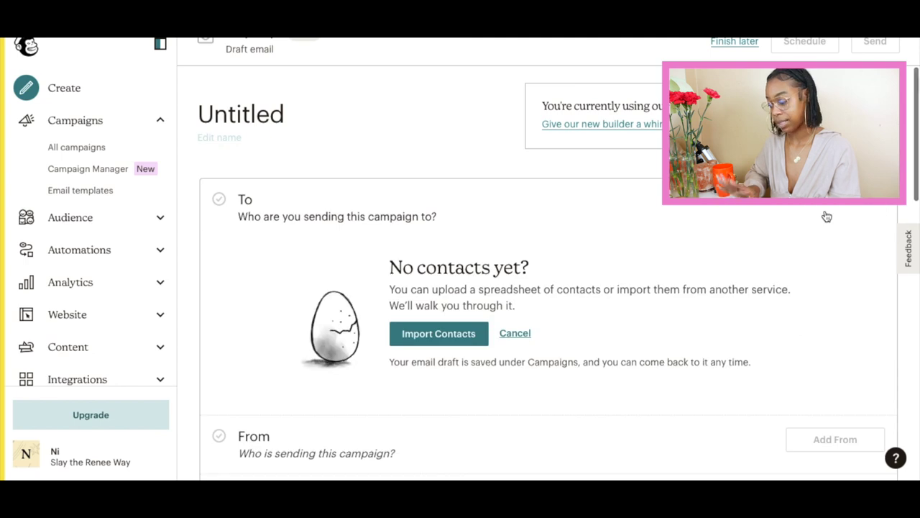
{"action": "left_click", "coordinate": [515, 333]}
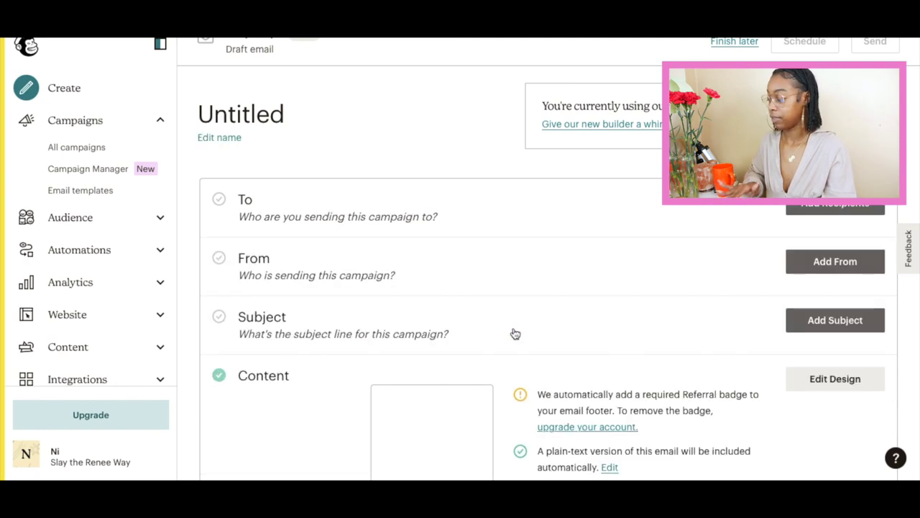
{"action": "scroll", "coordinate": [515, 333], "scroll_direction": "down", "scroll_amount": 2}
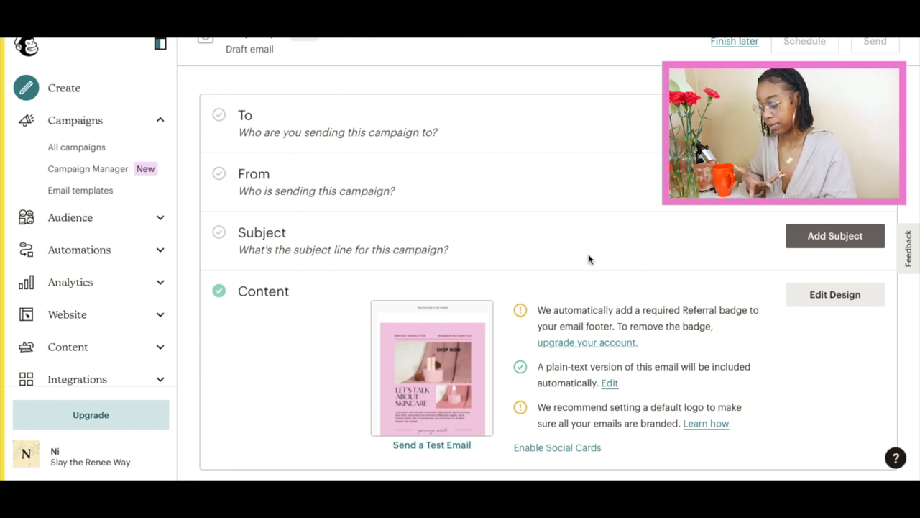
Begin the subject line, then rename the Untitled campaign to 'MONTHHLY NEWSLETTER'.
{"action": "left_click", "coordinate": [834, 237]}
{"action": "left_click", "coordinate": [331, 309]}
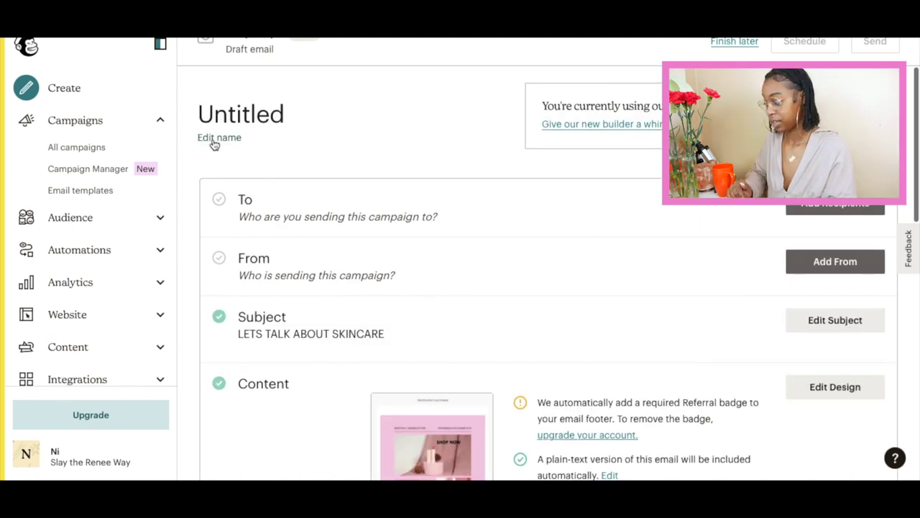
{"action": "left_click", "coordinate": [215, 138]}
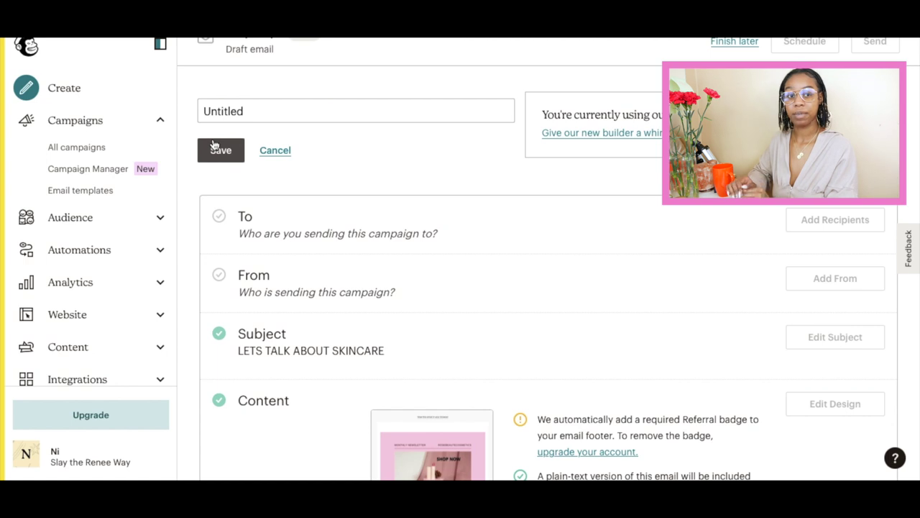
{"action": "double_click", "coordinate": [275, 109]}
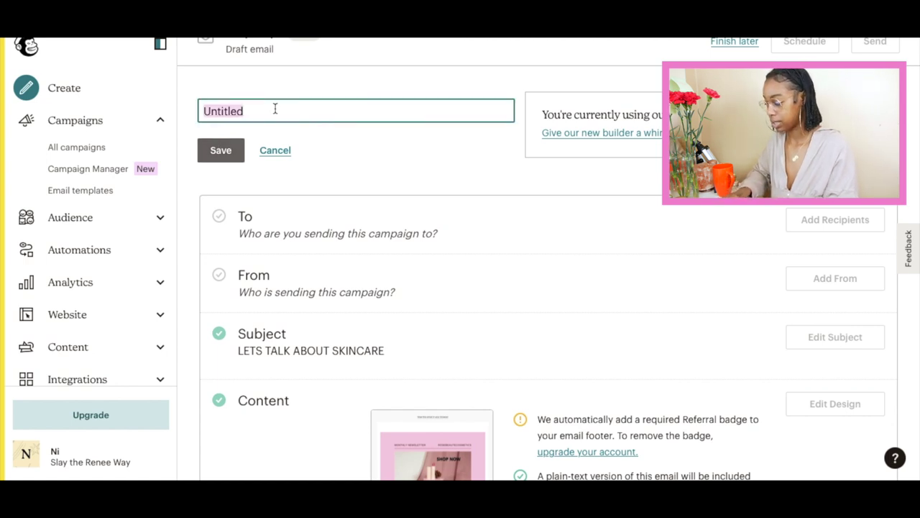
{"action": "type", "text": "MONTHHLY NEWSLETTER"}
Save 'MONTHLY NEWSLETTER' as the campaign name.
{"action": "left_click", "coordinate": [226, 148]}
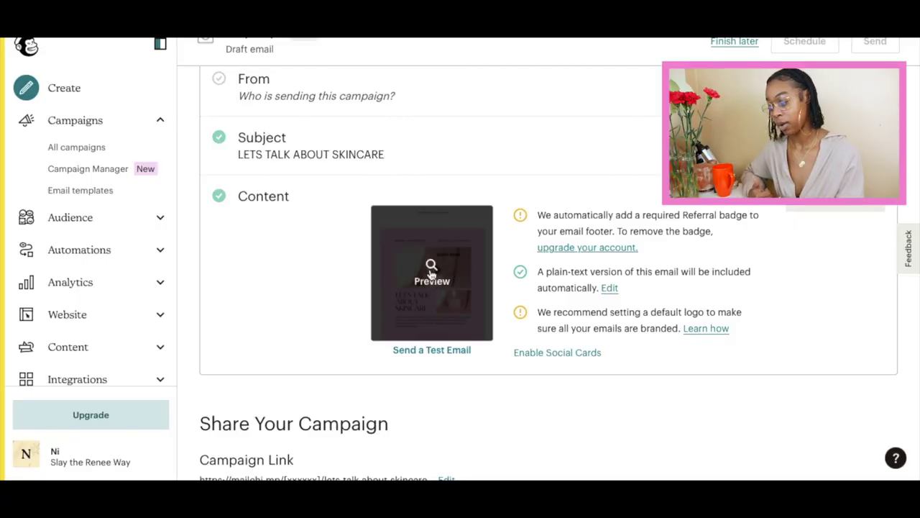
{"action": "left_click", "coordinate": [431, 273]}
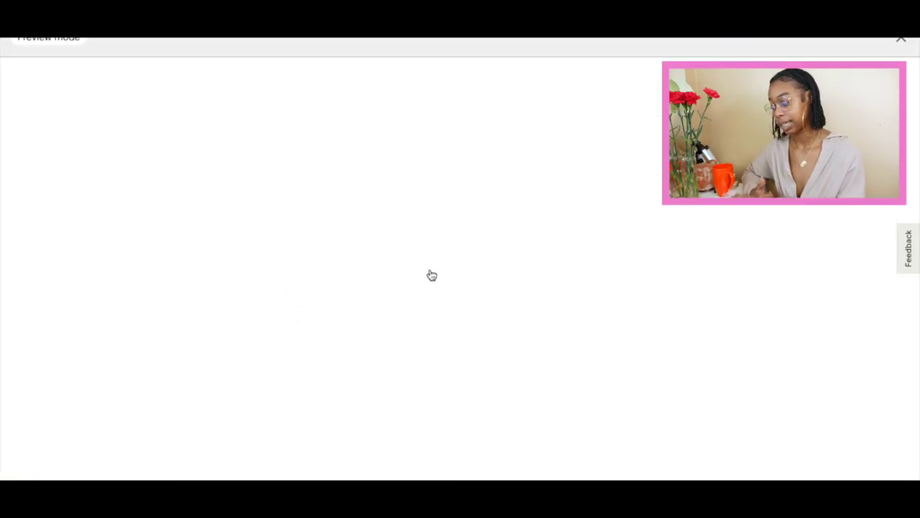
{"action": "scroll", "coordinate": [431, 274], "scroll_direction": "down", "scroll_amount": 2}
{"action": "scroll", "coordinate": [431, 274], "scroll_direction": "down", "scroll_amount": 5}
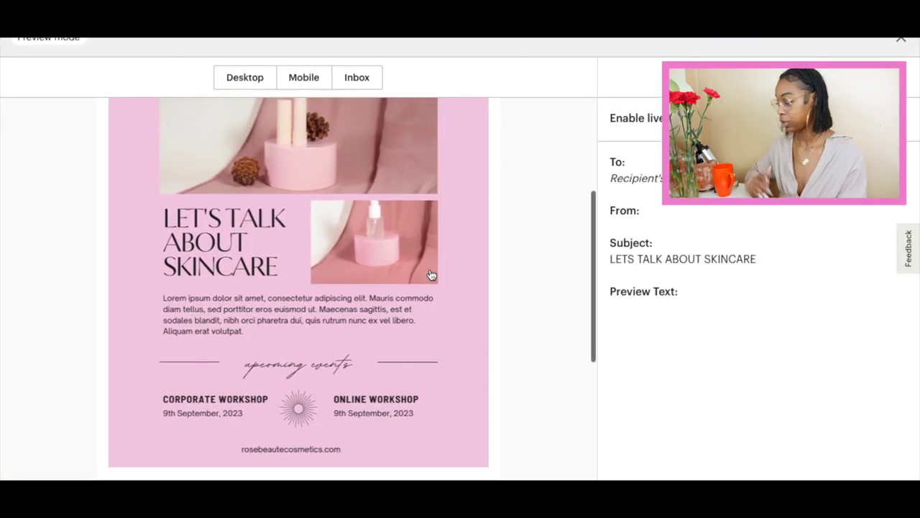
{"action": "scroll", "coordinate": [429, 288], "scroll_direction": "up", "scroll_amount": 5}
{"action": "scroll", "coordinate": [429, 314], "scroll_direction": "down", "scroll_amount": 5}
{"action": "scroll", "coordinate": [426, 327], "scroll_direction": "up", "scroll_amount": 6}
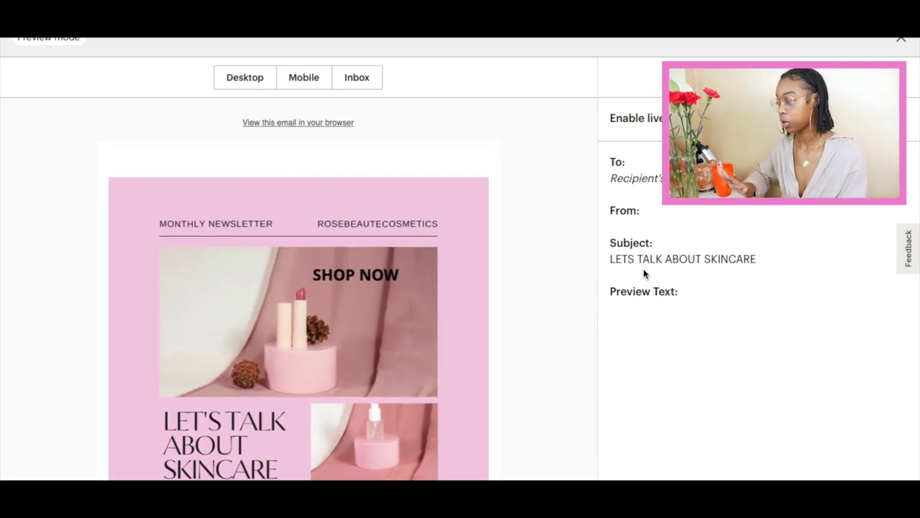
{"action": "scroll", "coordinate": [370, 327], "scroll_direction": "down", "scroll_amount": 5}
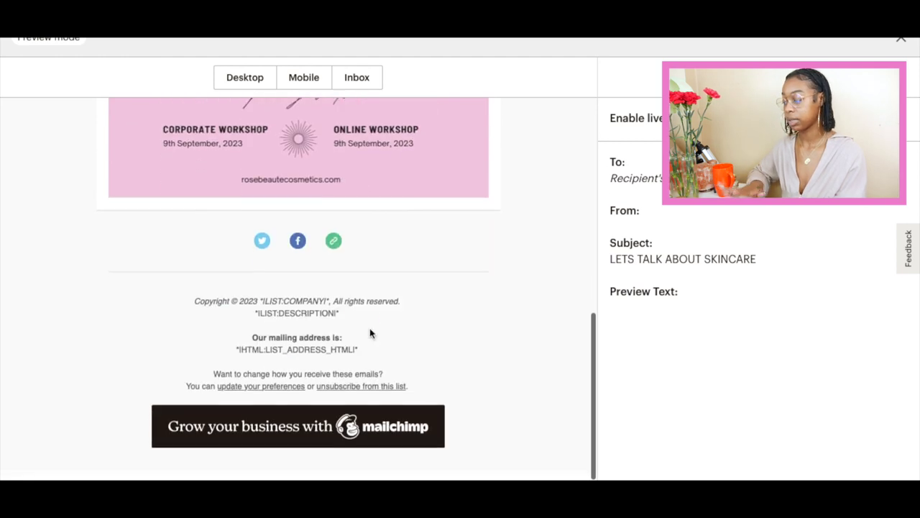
{"action": "left_click", "coordinate": [895, 52]}
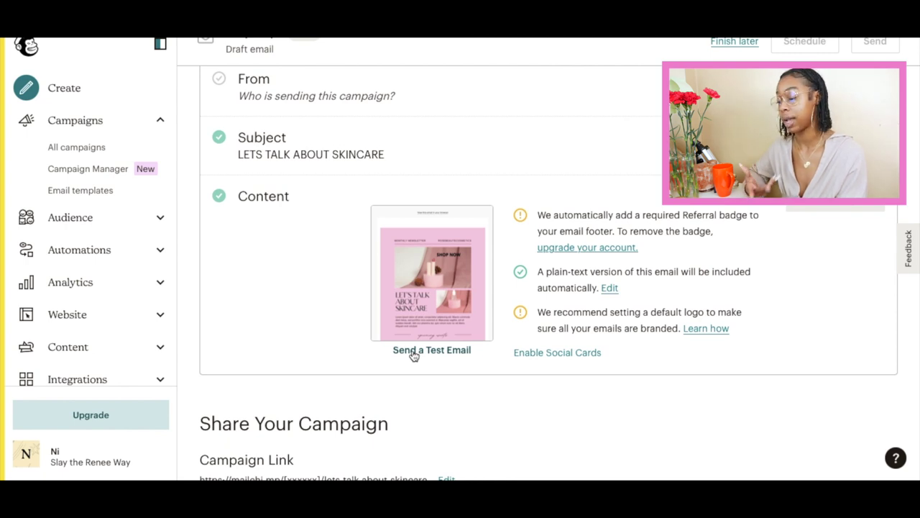
{"action": "scroll", "coordinate": [586, 352], "scroll_direction": "down", "scroll_amount": 2}
{"action": "scroll", "coordinate": [586, 351], "scroll_direction": "up", "scroll_amount": 5}
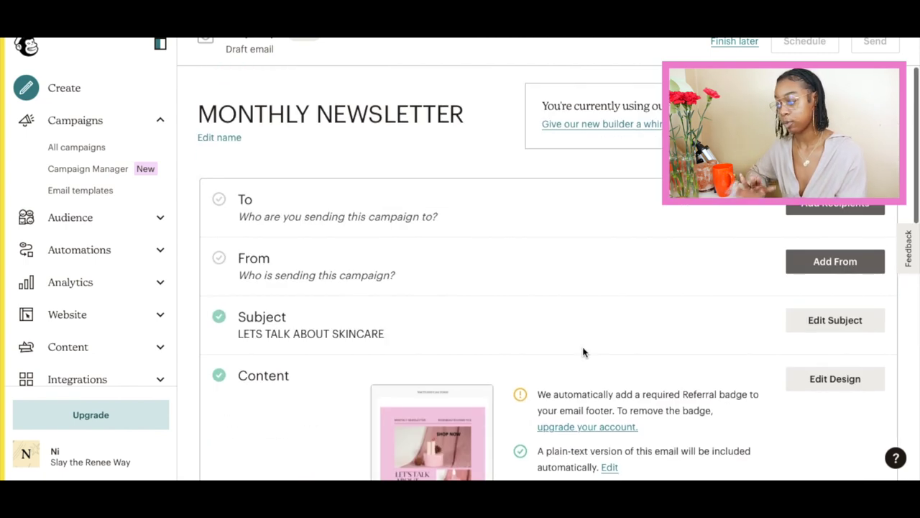